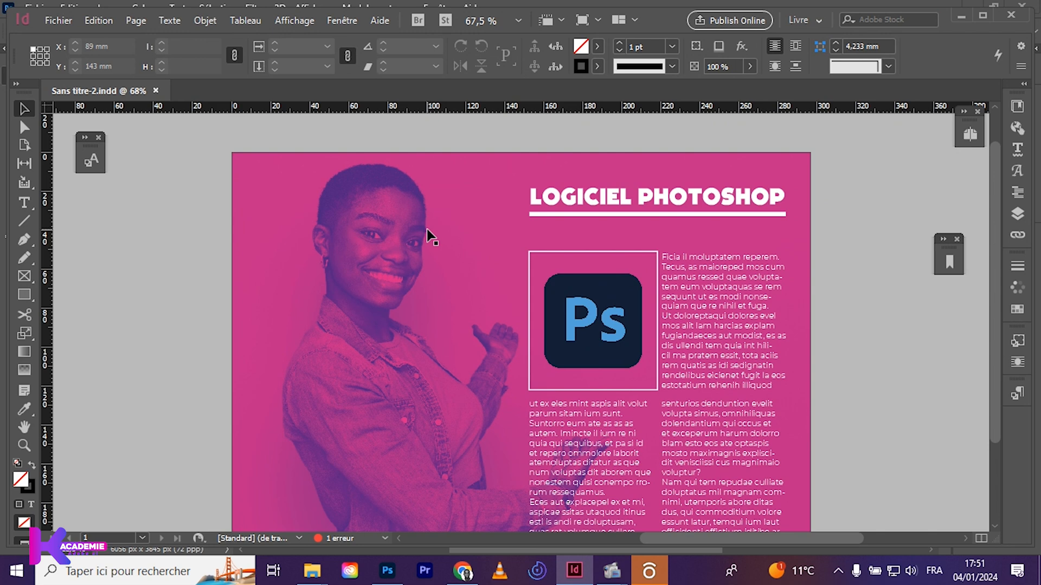
Examine the page layout with the duotone photo, the LOGICIEL PHOTOSHOP title and the text columns.
{"action": "scroll", "coordinate": [460, 247], "scroll_direction": "down", "scroll_amount": 1}
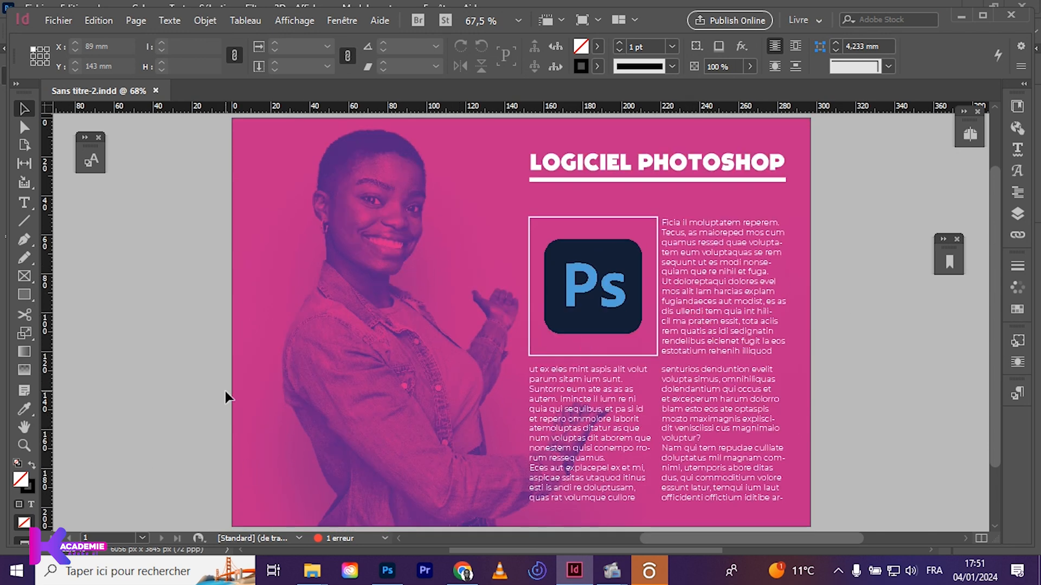
{"action": "scroll", "coordinate": [393, 371], "scroll_direction": "up", "scroll_amount": 1}
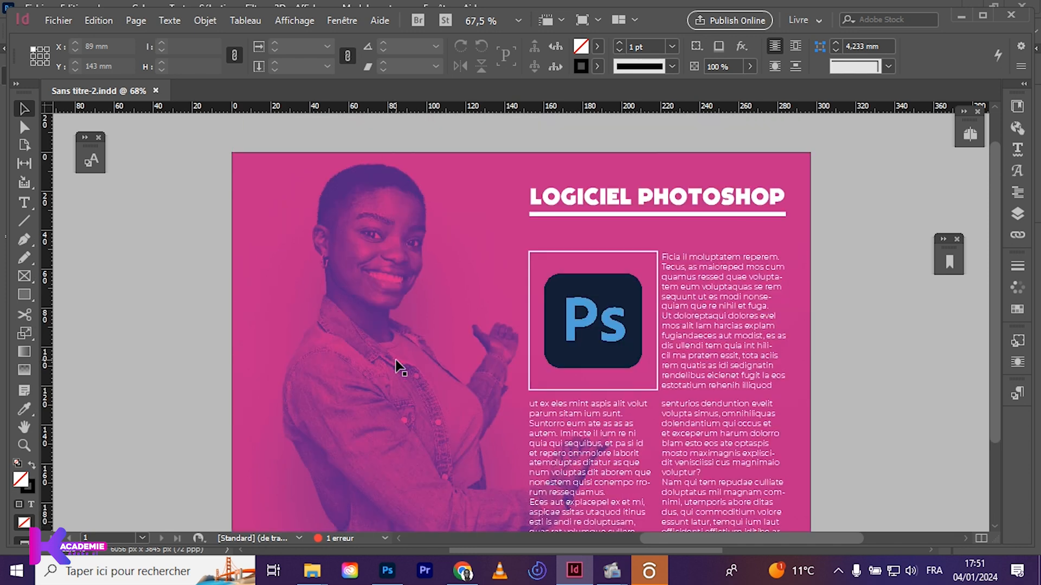
{"action": "scroll", "coordinate": [534, 344], "scroll_direction": "down", "scroll_amount": 1}
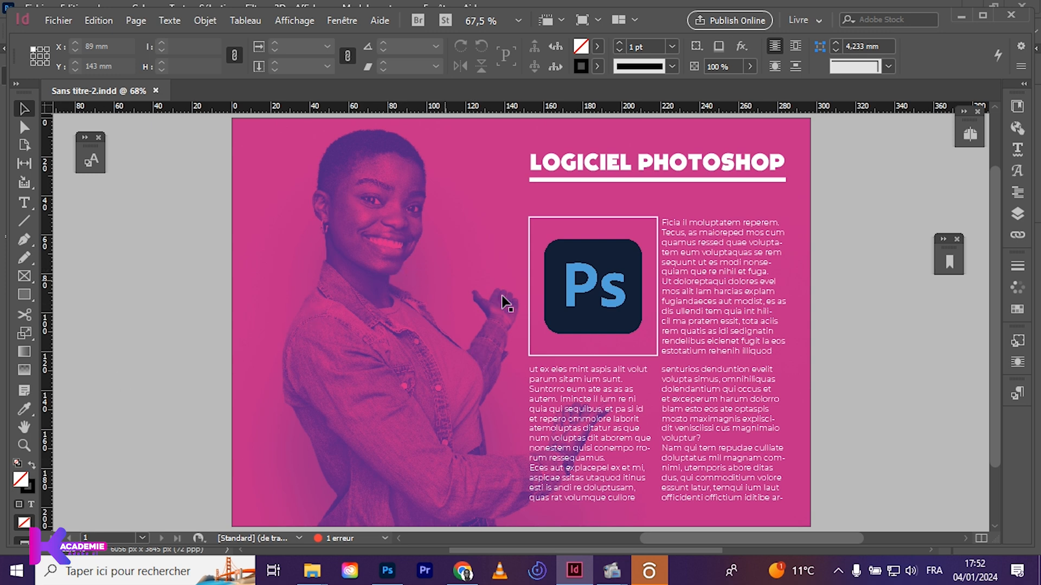
{"action": "scroll", "coordinate": [507, 304], "scroll_direction": "up", "scroll_amount": 1}
{"action": "scroll", "coordinate": [498, 302], "scroll_direction": "down", "scroll_amount": 2}
{"action": "scroll", "coordinate": [483, 295], "scroll_direction": "up", "scroll_amount": 1}
{"action": "scroll", "coordinate": [377, 353], "scroll_direction": "up", "scroll_amount": 1}
{"action": "left_click", "coordinate": [339, 315]}
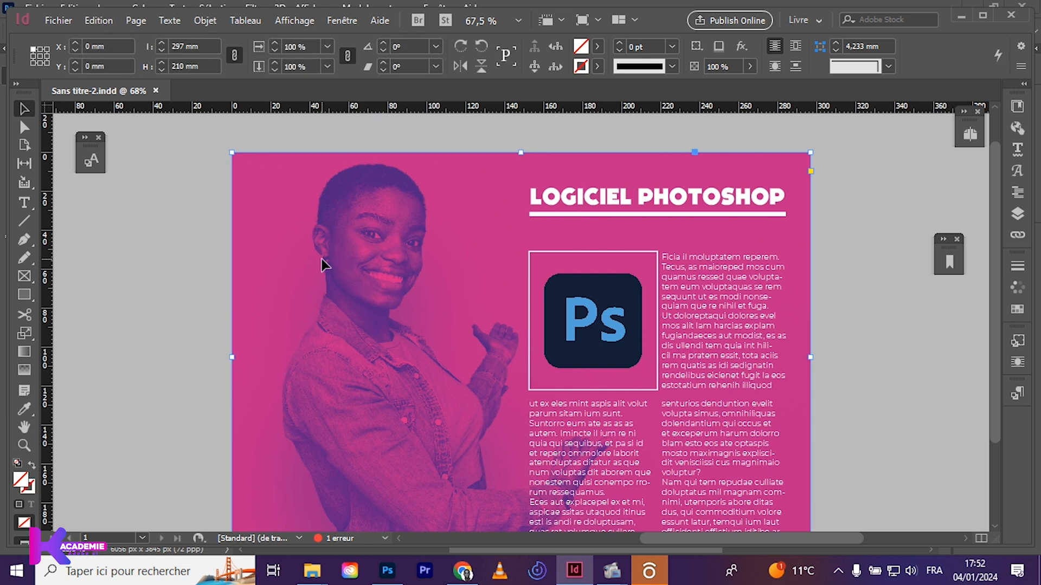
{"action": "scroll", "coordinate": [414, 309], "scroll_direction": "down", "scroll_amount": 1}
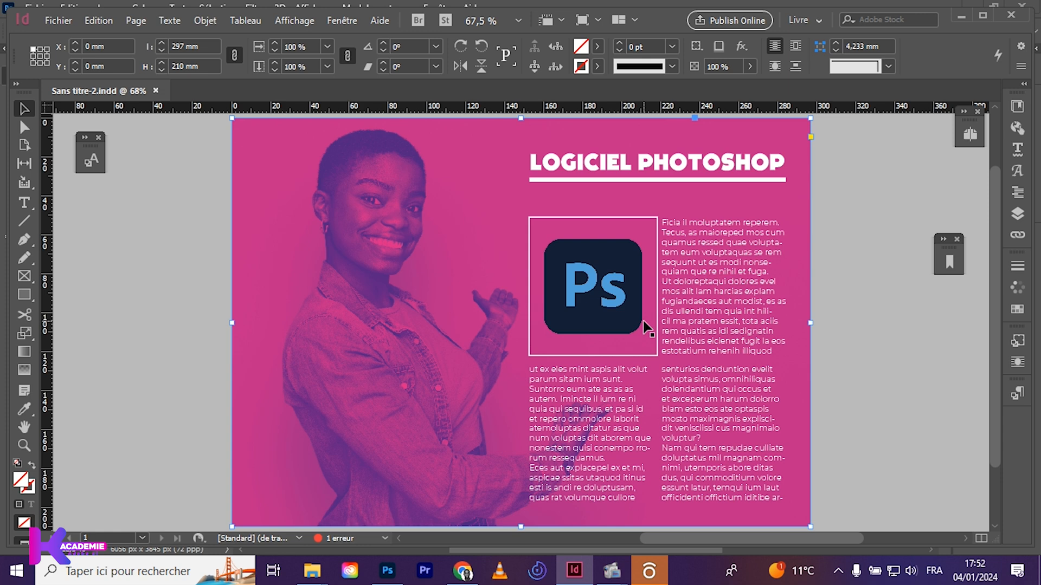
Switch to Photoshop and compare the photo with and without the Groupe 1 effect by toggling the group's visibility.
{"action": "left_click", "coordinate": [387, 570]}
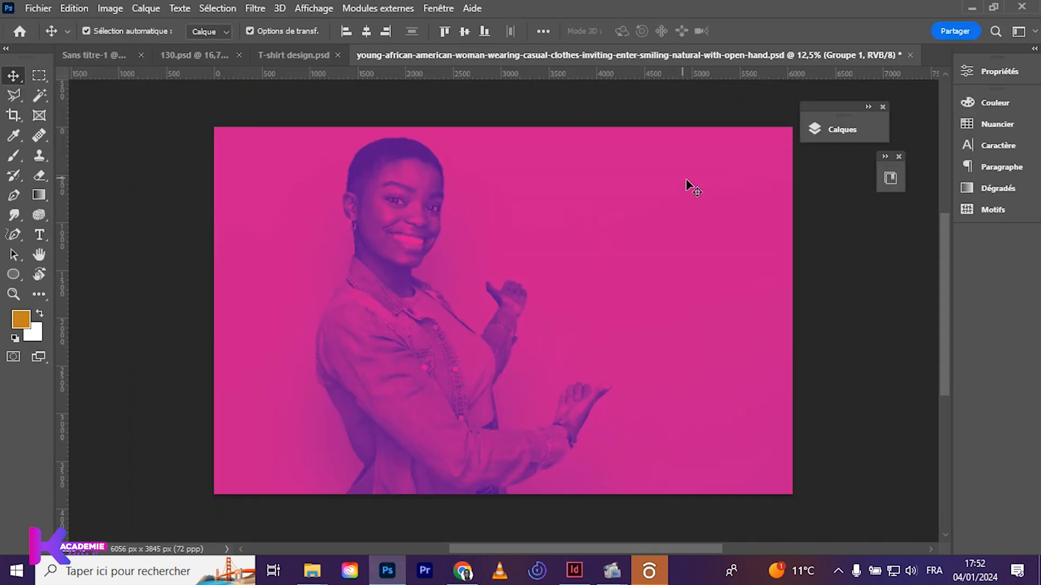
{"action": "left_click", "coordinate": [821, 133]}
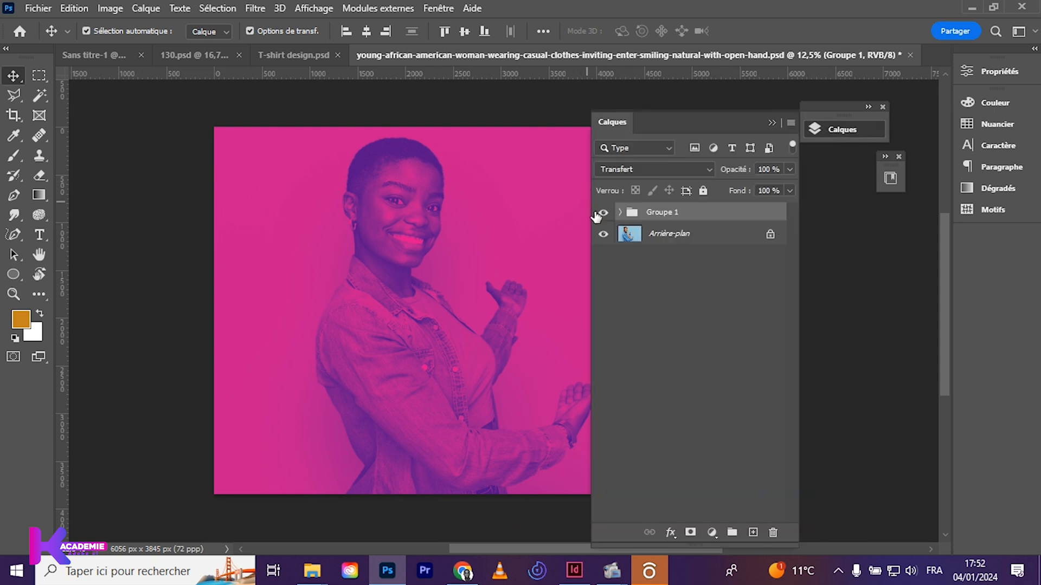
{"action": "left_click", "coordinate": [604, 213]}
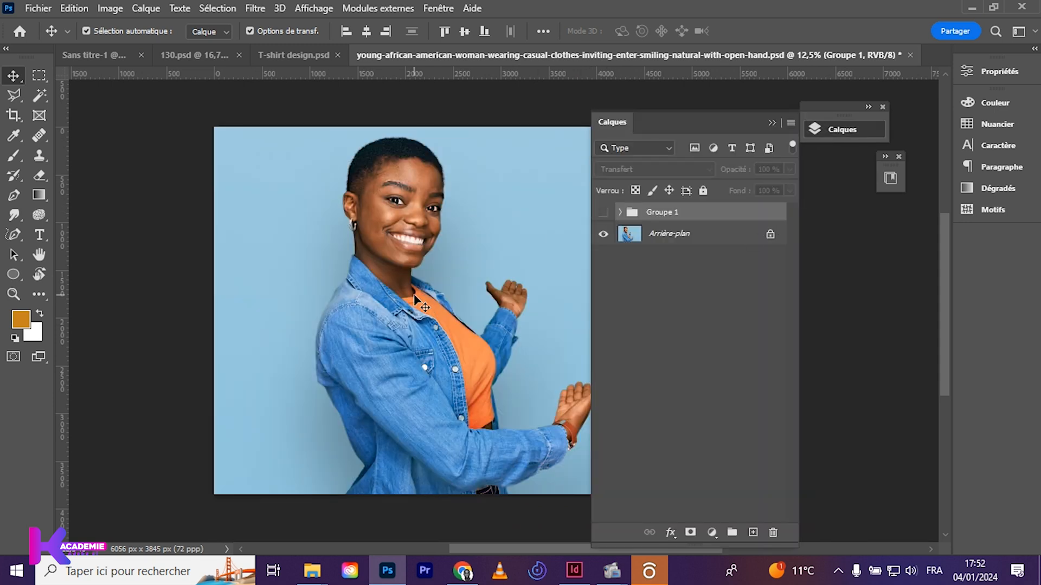
{"action": "left_click", "coordinate": [604, 213]}
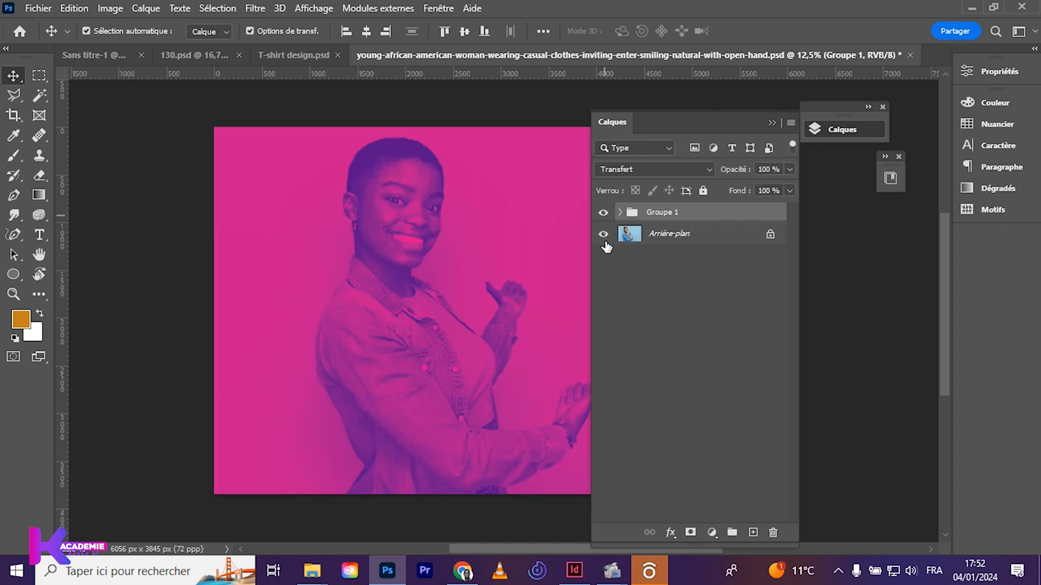
{"action": "left_click", "coordinate": [603, 214]}
{"action": "left_click", "coordinate": [604, 213]}
{"action": "left_click_drag", "start_coordinate": [709, 130], "coordinate": [773, 158]}
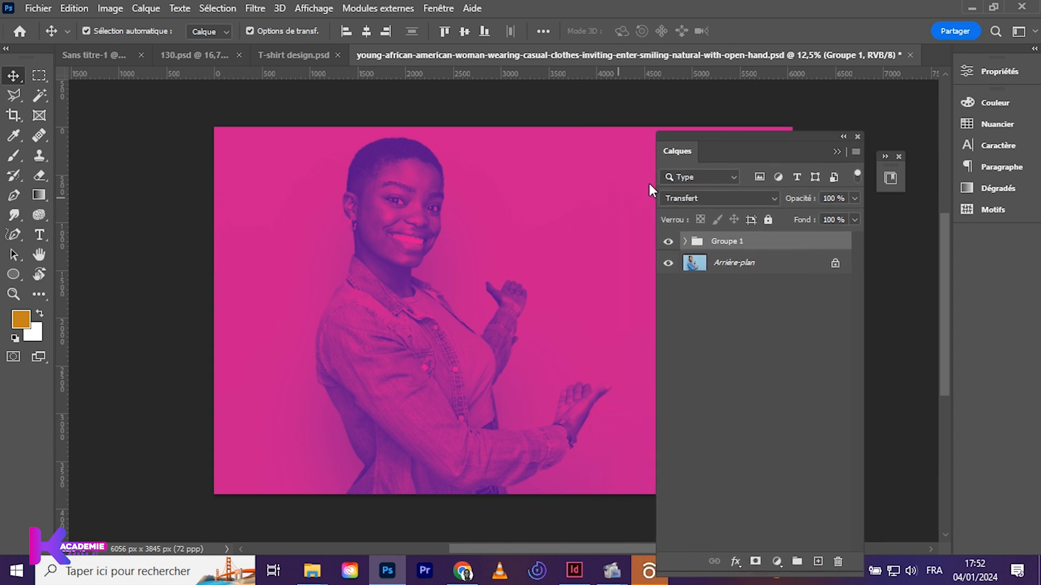
{"action": "scroll", "coordinate": [404, 101], "scroll_direction": "up", "scroll_amount": 1}
{"action": "scroll", "coordinate": [411, 108], "scroll_direction": "up", "scroll_amount": 1}
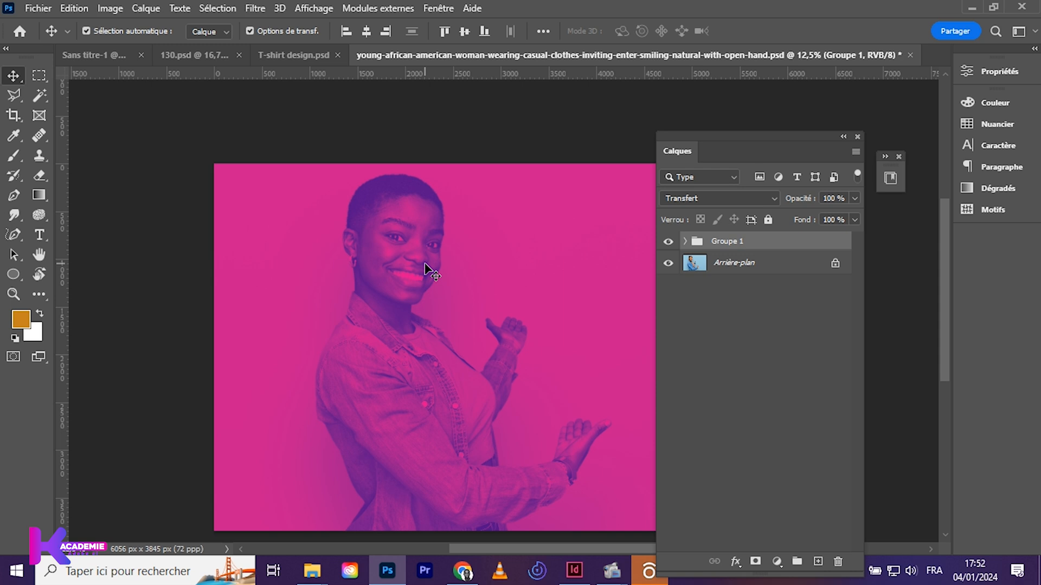
Open the original young-african-american-woman JPG with the blue background from the Téléchargements folder.
{"action": "left_click", "coordinate": [49, 12]}
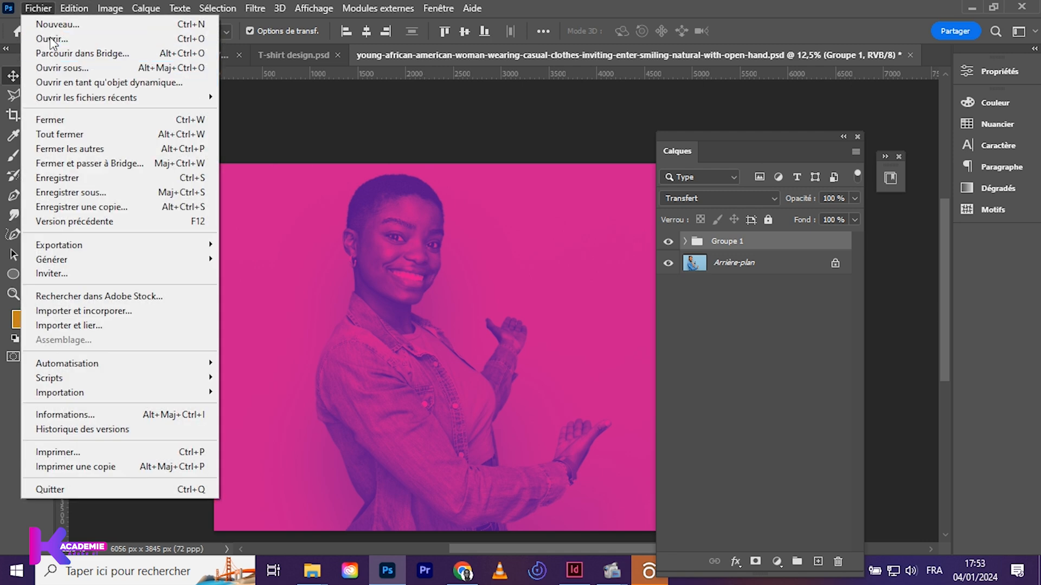
{"action": "left_click", "coordinate": [50, 37]}
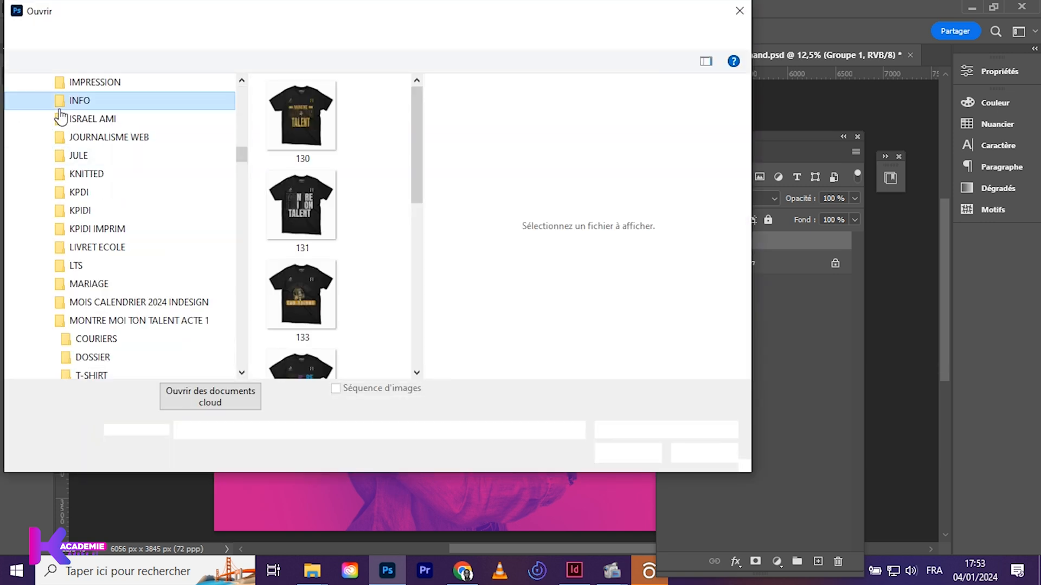
{"action": "left_click", "coordinate": [82, 101]}
{"action": "scroll", "coordinate": [111, 143], "scroll_direction": "up", "scroll_amount": 15}
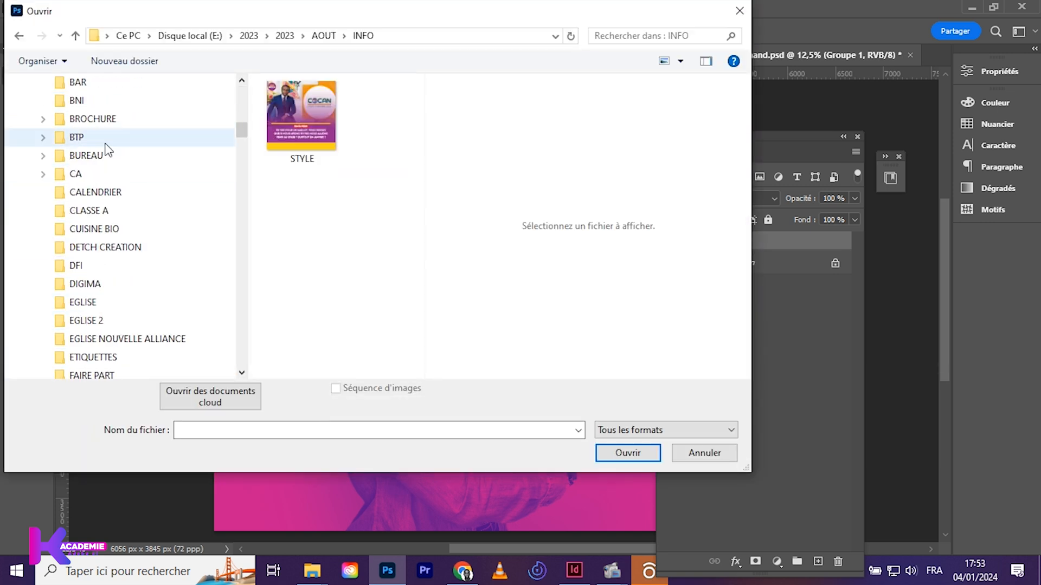
{"action": "scroll", "coordinate": [104, 153], "scroll_direction": "up", "scroll_amount": 6}
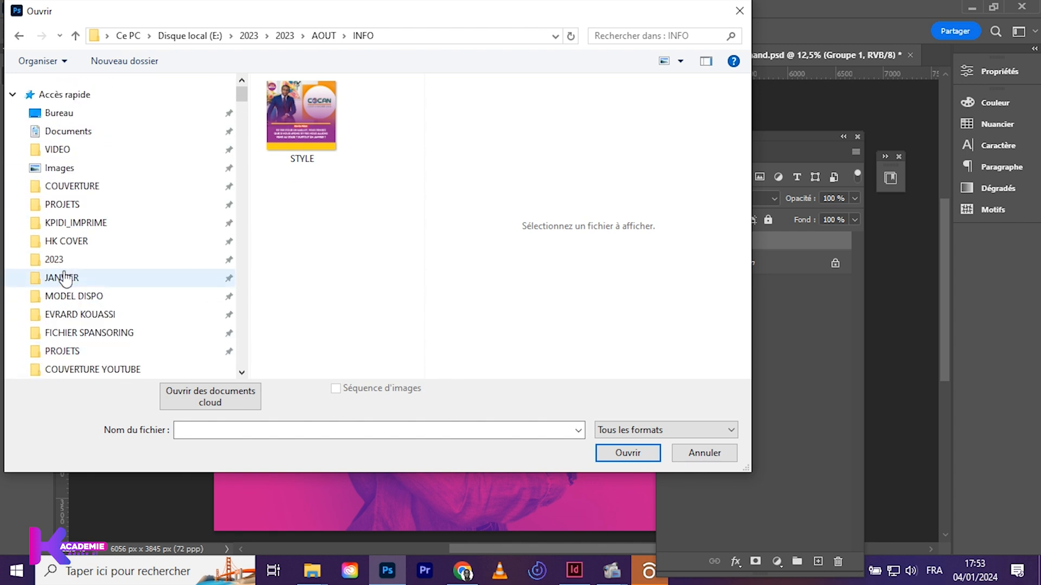
{"action": "scroll", "coordinate": [76, 306], "scroll_direction": "down", "scroll_amount": 1}
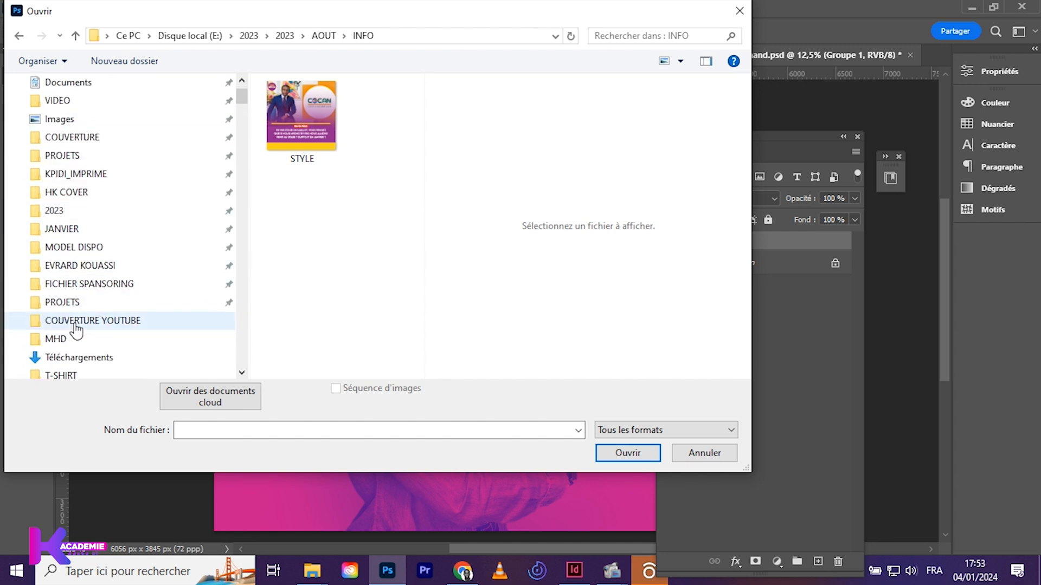
{"action": "scroll", "coordinate": [74, 334], "scroll_direction": "down", "scroll_amount": 1}
{"action": "left_click", "coordinate": [63, 302]}
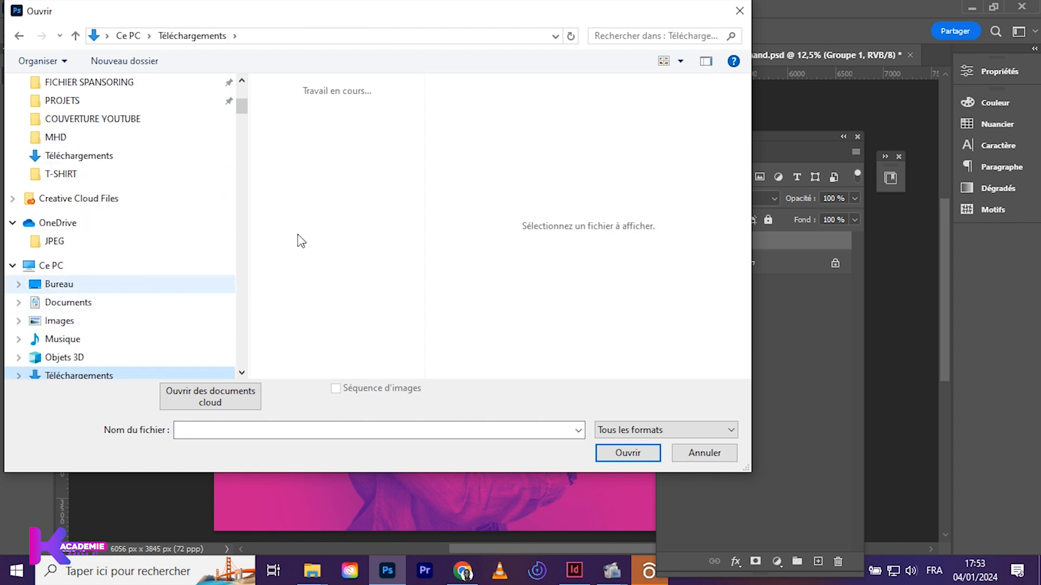
{"action": "scroll", "coordinate": [319, 189], "scroll_direction": "down", "scroll_amount": 10}
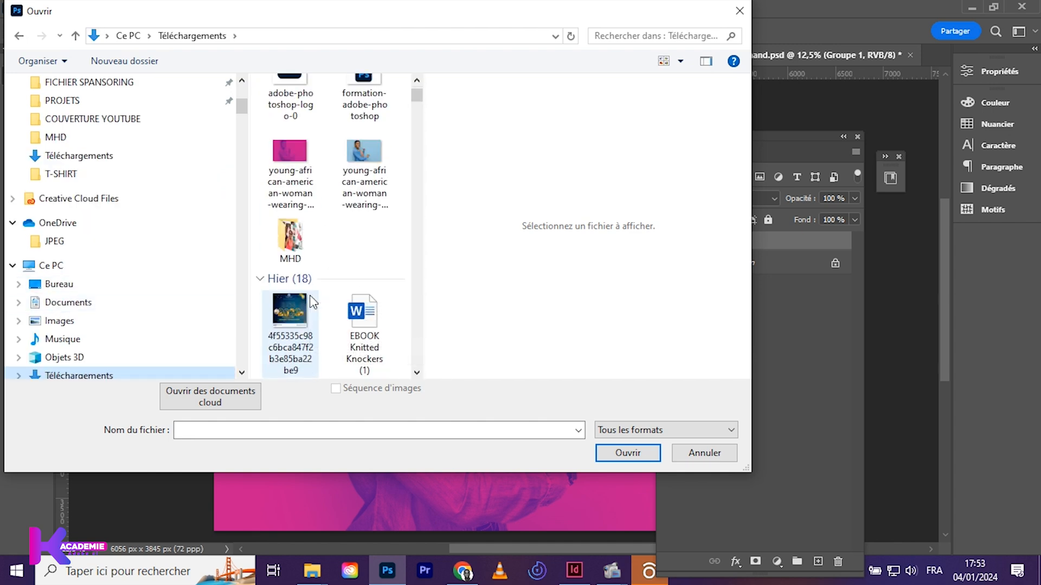
{"action": "left_click", "coordinate": [352, 158]}
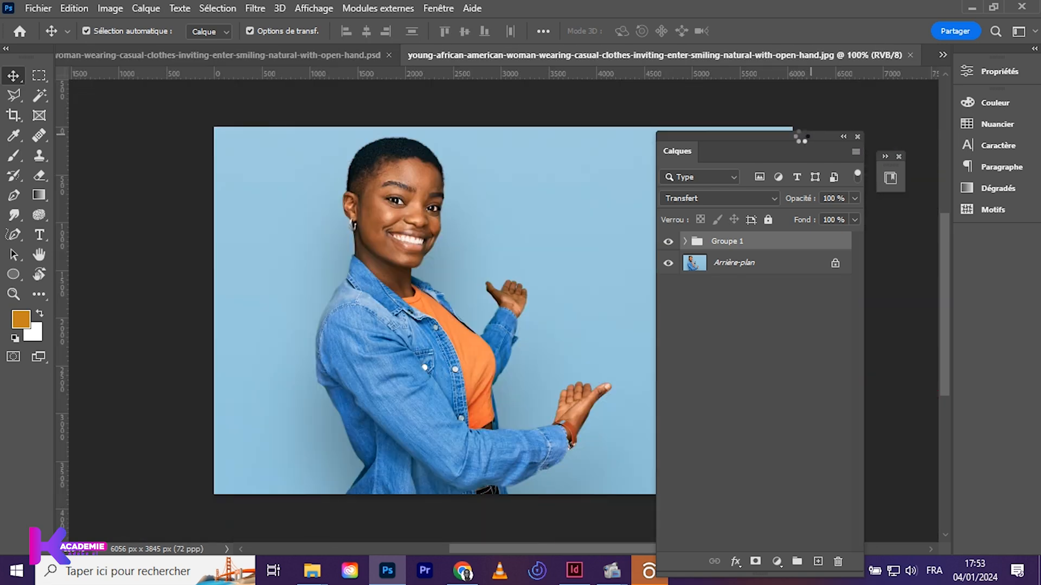
Rearrange the floating Calques panel so the photo is less covered, and expand it to show the layers.
{"action": "left_click", "coordinate": [801, 138]}
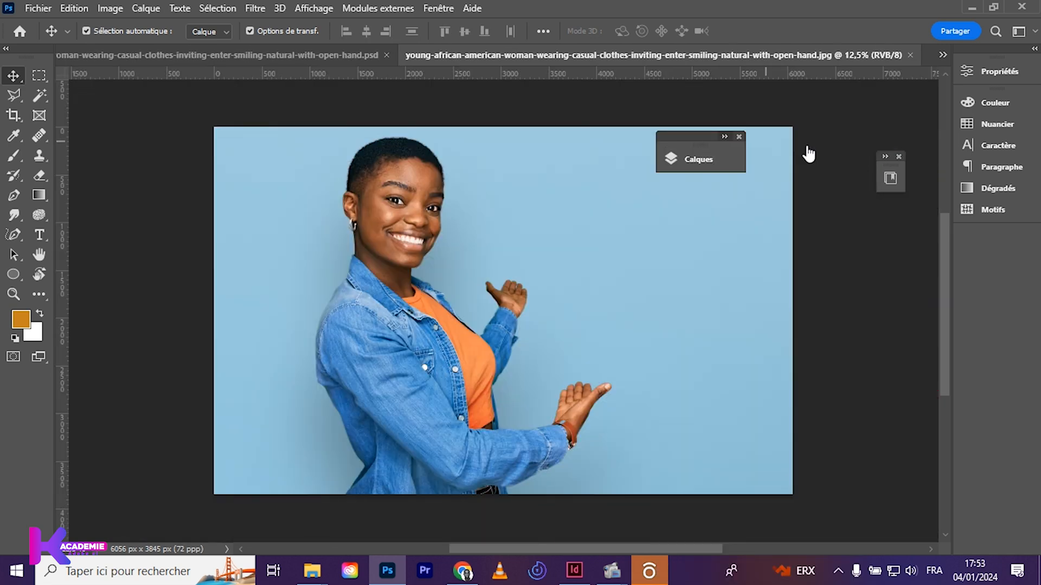
{"action": "left_click_drag", "start_coordinate": [680, 152], "coordinate": [796, 166]}
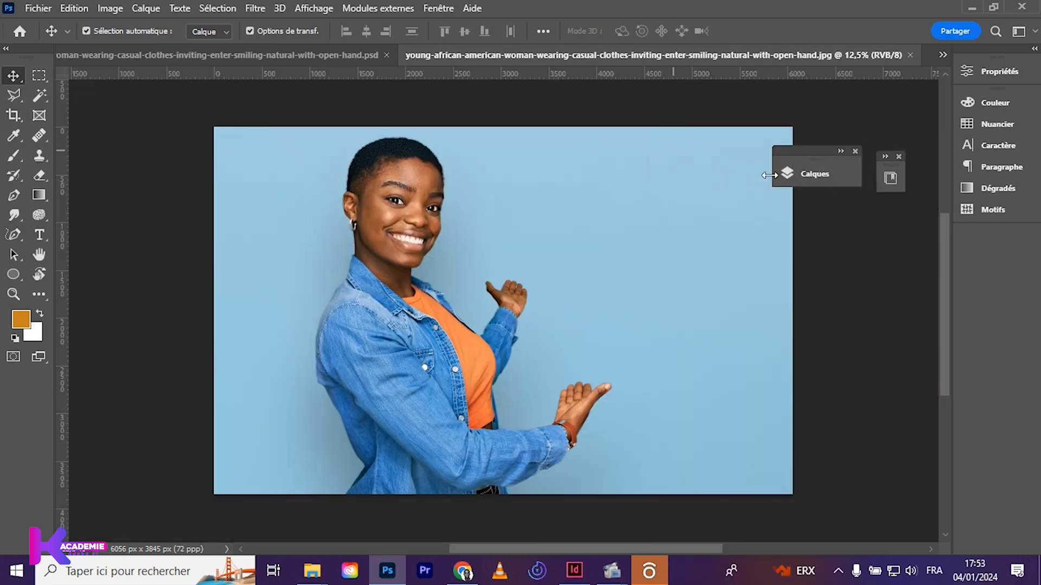
{"action": "scroll", "coordinate": [391, 299], "scroll_direction": "down", "scroll_amount": 1}
{"action": "scroll", "coordinate": [391, 298], "scroll_direction": "up", "scroll_amount": 1}
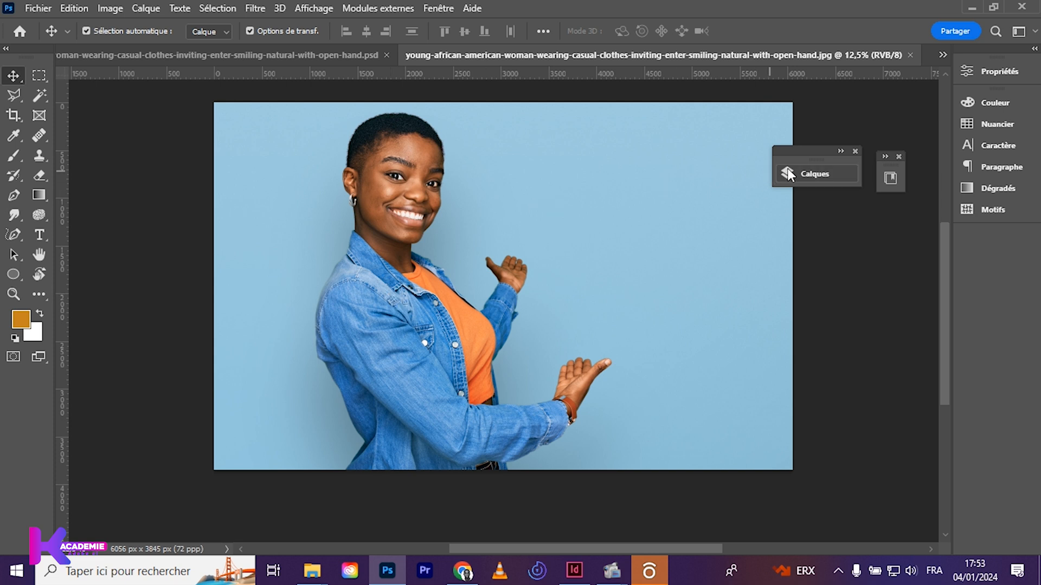
{"action": "left_click_drag", "start_coordinate": [824, 170], "coordinate": [867, 124]}
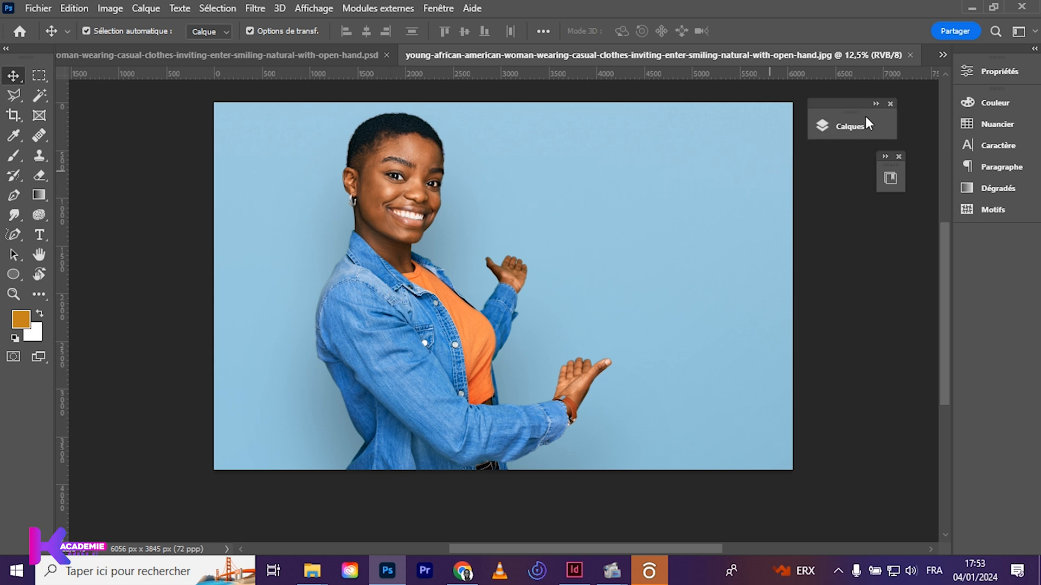
{"action": "left_click", "coordinate": [846, 126]}
{"action": "left_click_drag", "start_coordinate": [620, 122], "coordinate": [682, 47]}
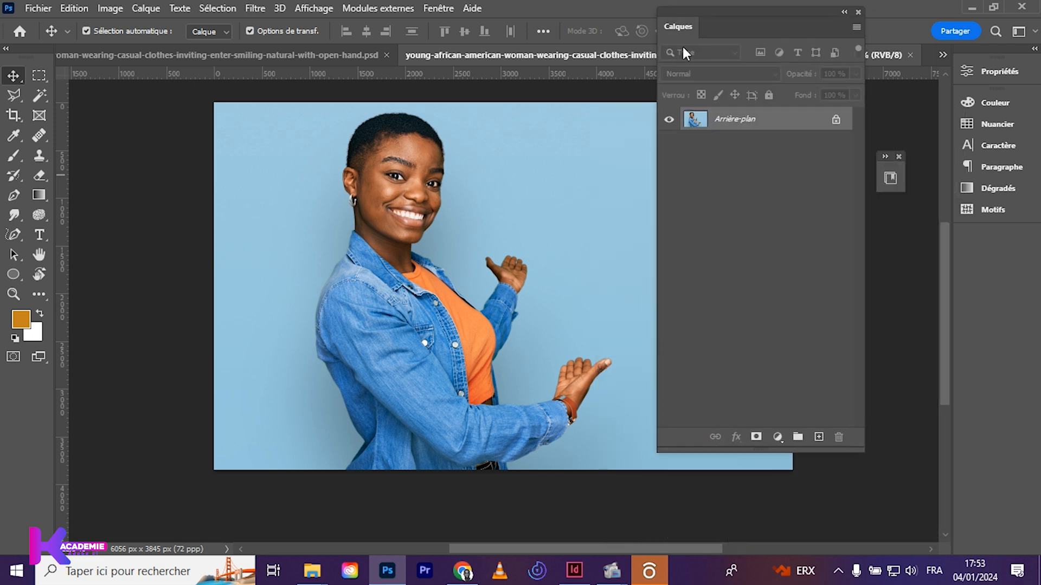
Add a gradient map adjustment layer (Courbe de transfert de dégradé) above the Arrière-plan photo.
{"action": "left_click", "coordinate": [778, 436]}
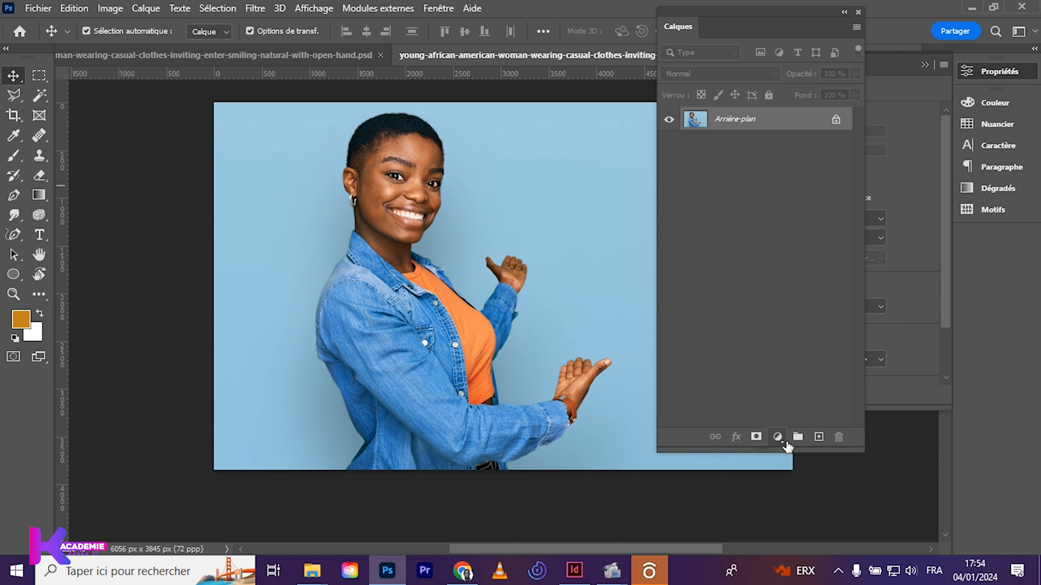
{"action": "left_click", "coordinate": [778, 437]}
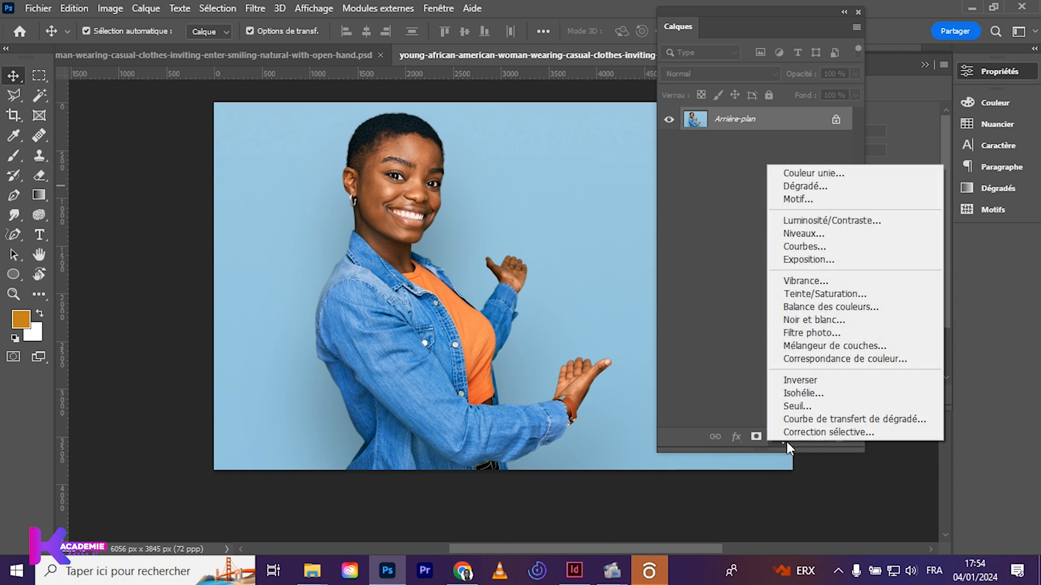
{"action": "left_click", "coordinate": [810, 420]}
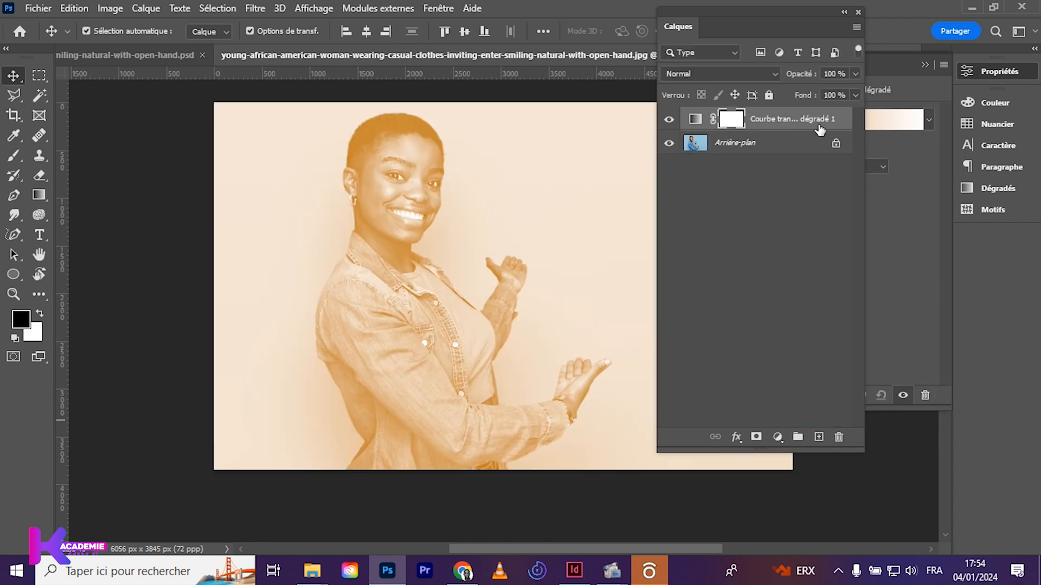
Apply the magenta-to-dark-purple preset from the Violets group to the gradient map and invert the gradient.
{"action": "left_click", "coordinate": [843, 13]}
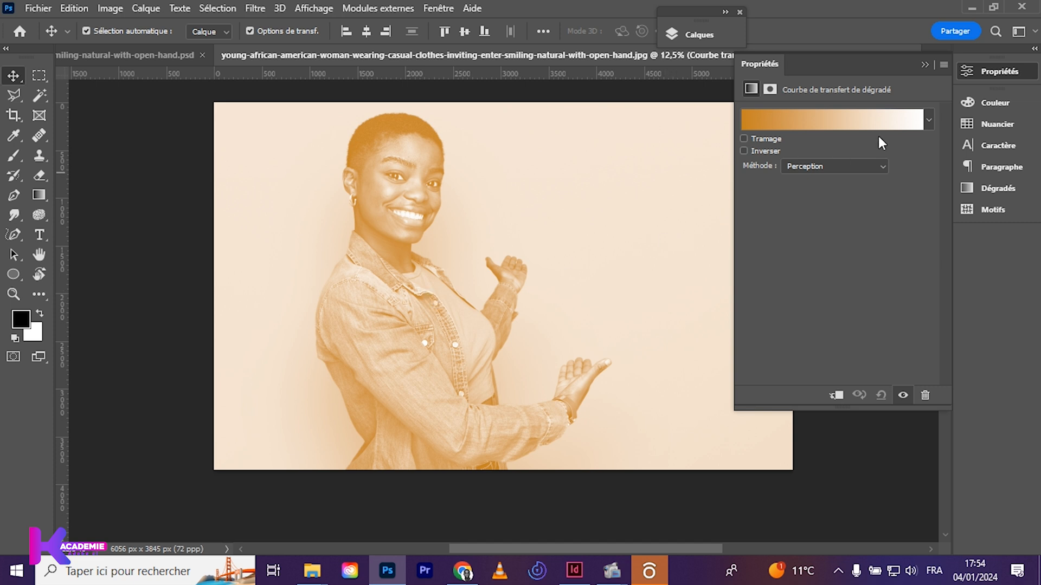
{"action": "left_click", "coordinate": [928, 119]}
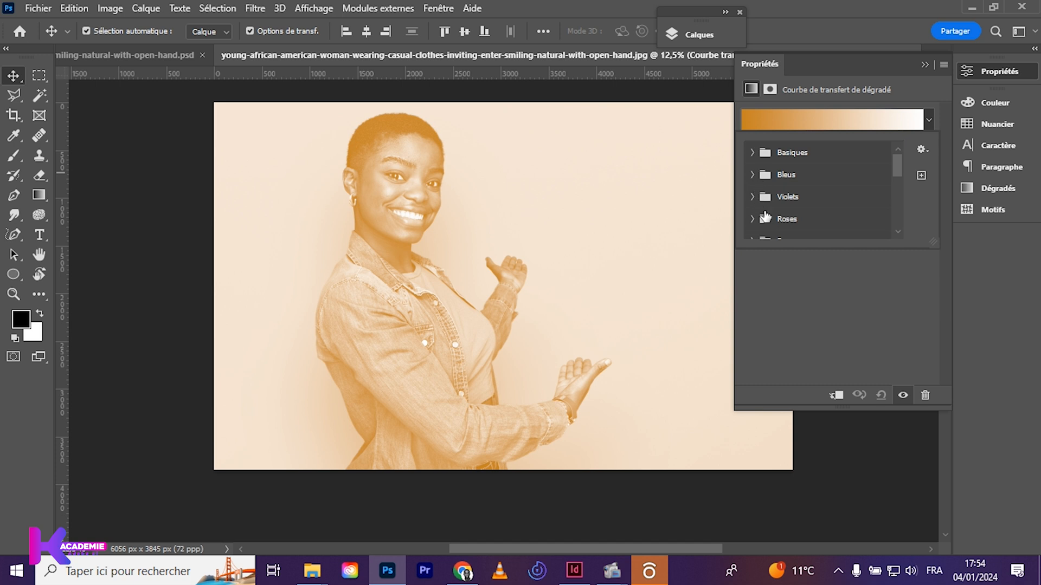
{"action": "left_click", "coordinate": [753, 197]}
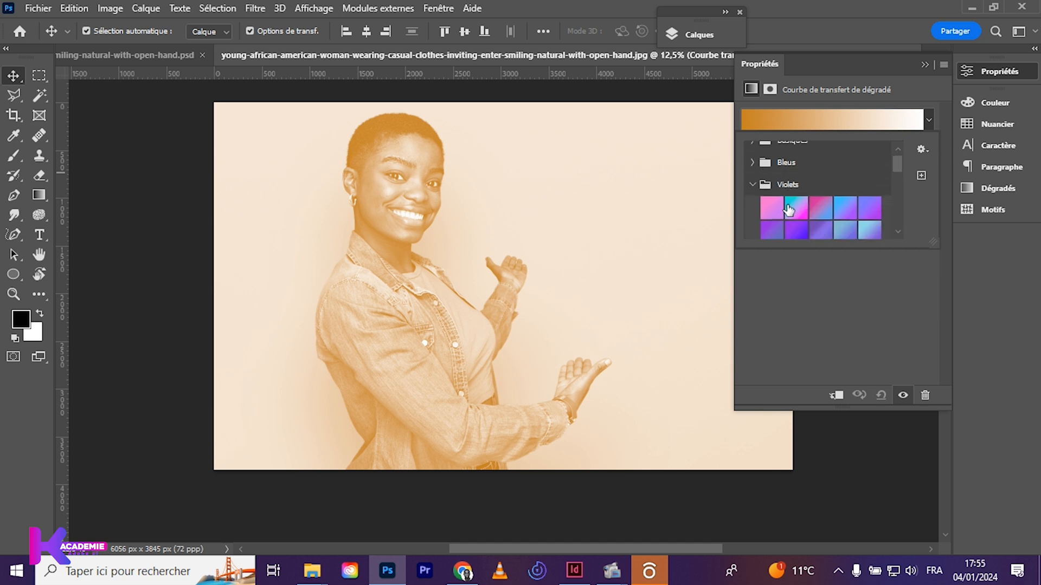
{"action": "scroll", "coordinate": [789, 210], "scroll_direction": "down", "scroll_amount": 3}
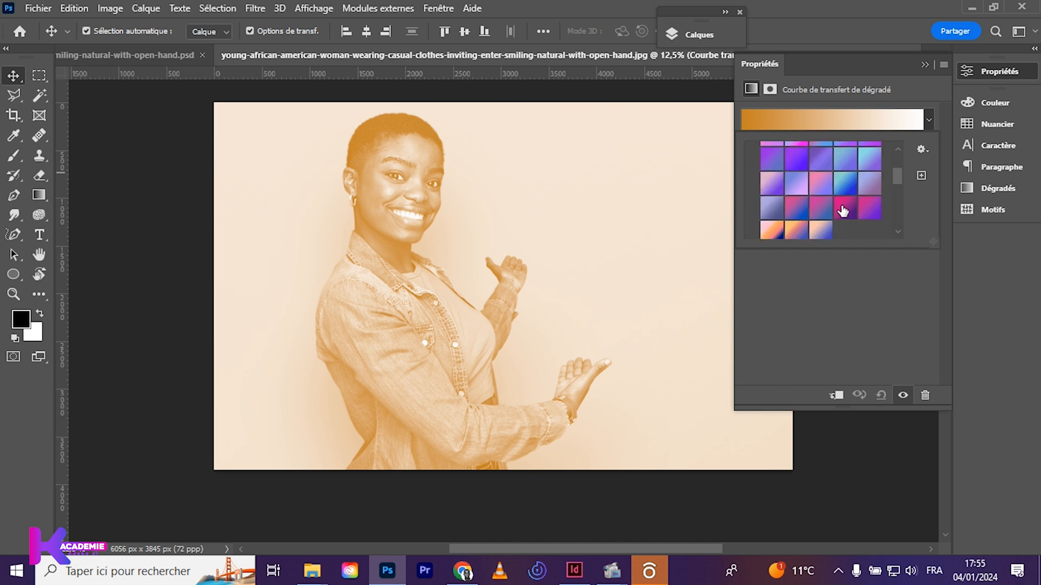
{"action": "left_click", "coordinate": [842, 210]}
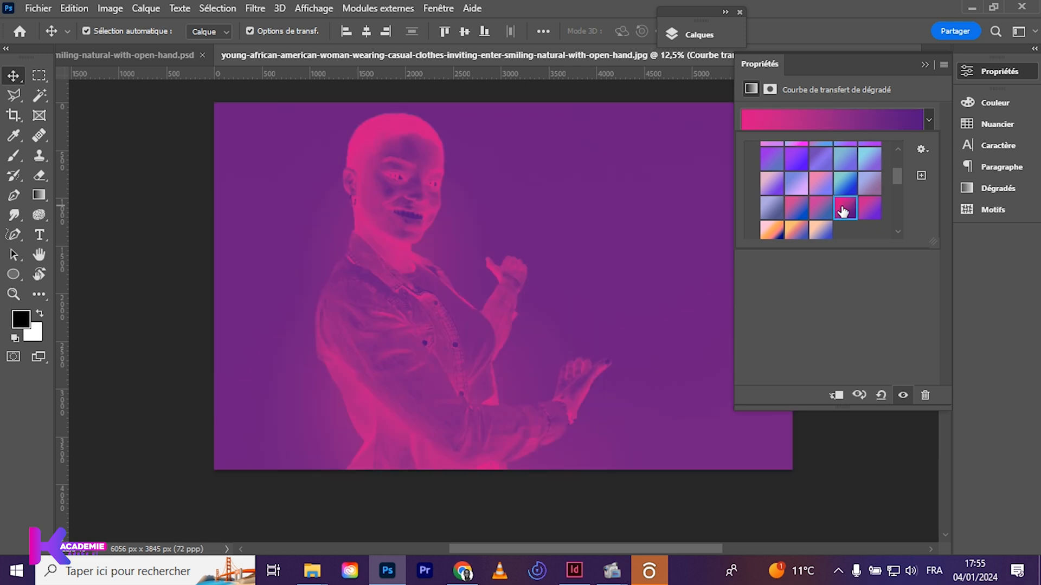
{"action": "left_click", "coordinate": [851, 281]}
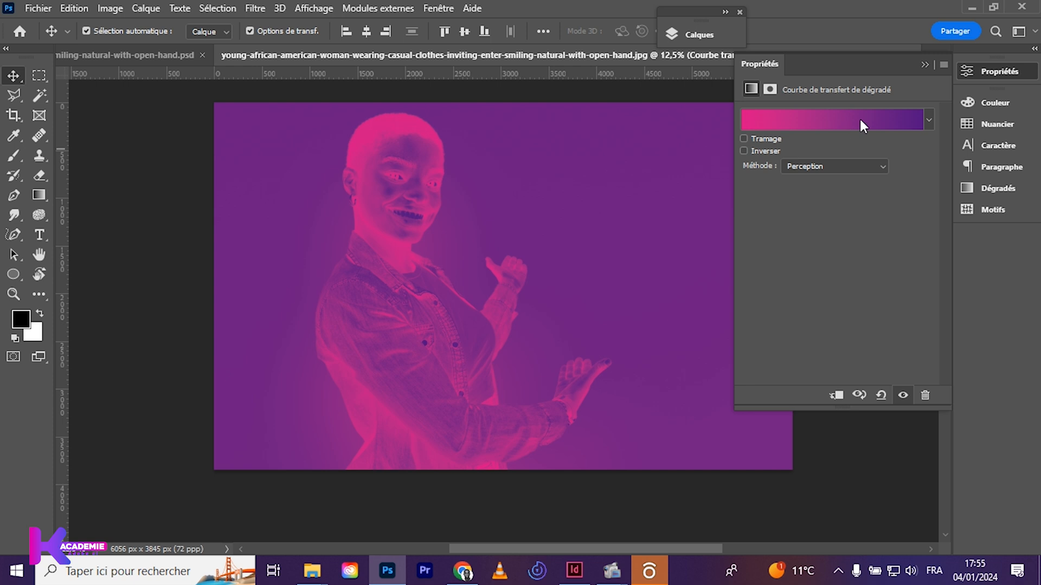
{"action": "left_click", "coordinate": [744, 152]}
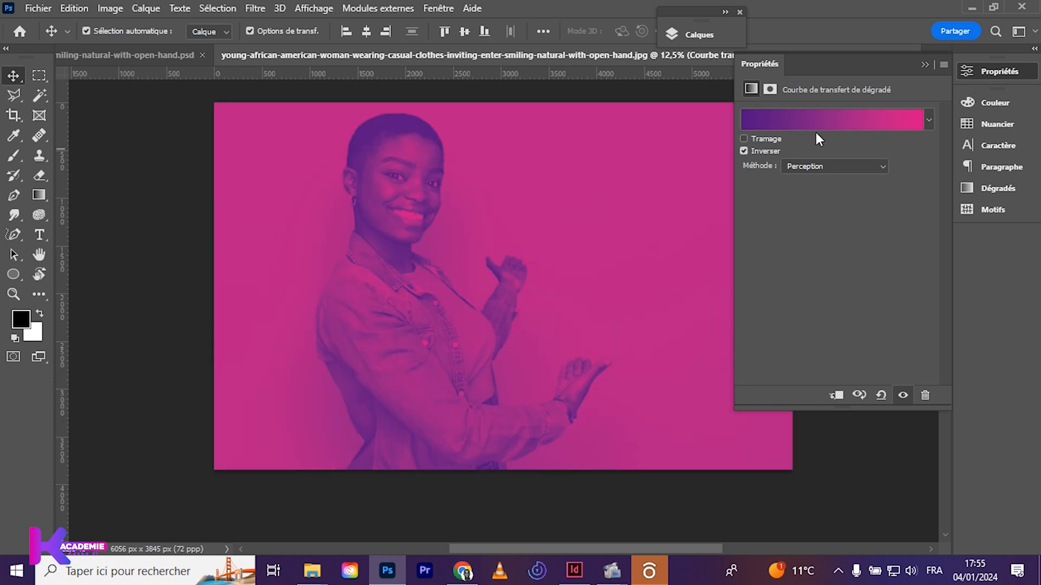
Try other Violets presets on the gradient map, including light blue, blue-to-pink and navy-to-orange, and compare the last one with and without inversion.
{"action": "left_click", "coordinate": [928, 120]}
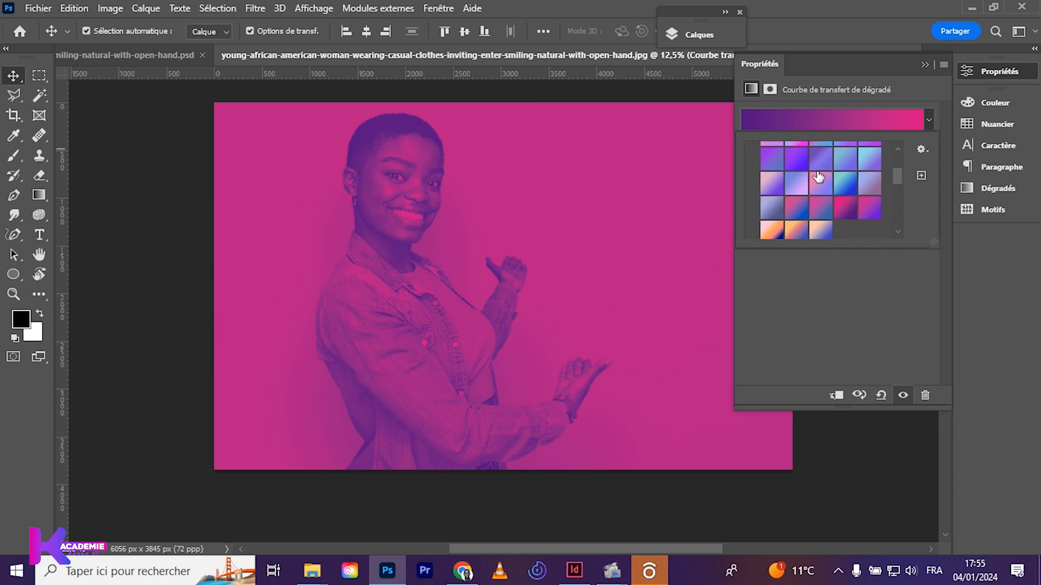
{"action": "left_click", "coordinate": [848, 160]}
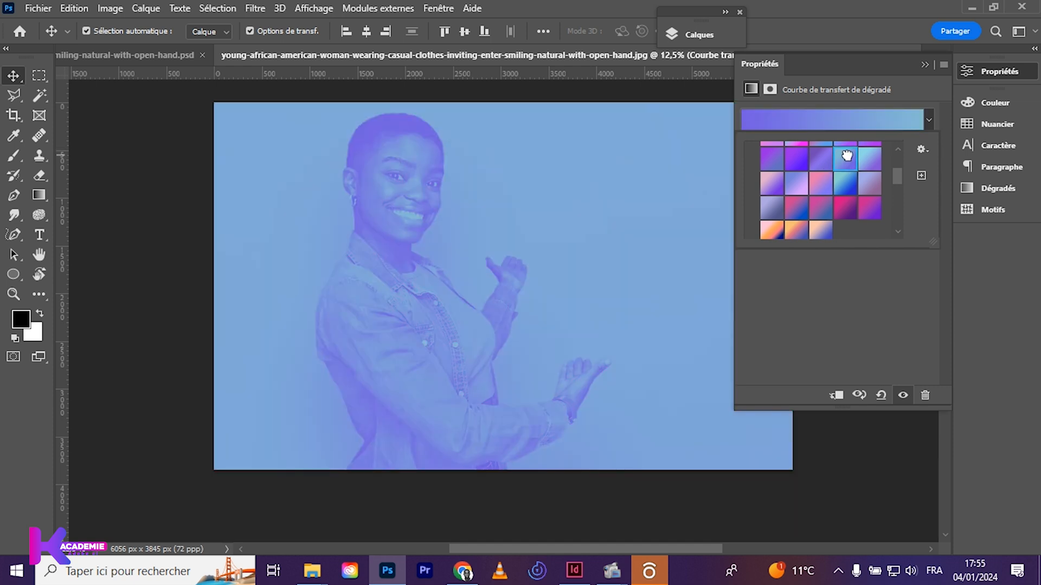
{"action": "scroll", "coordinate": [813, 222], "scroll_direction": "down", "scroll_amount": 1}
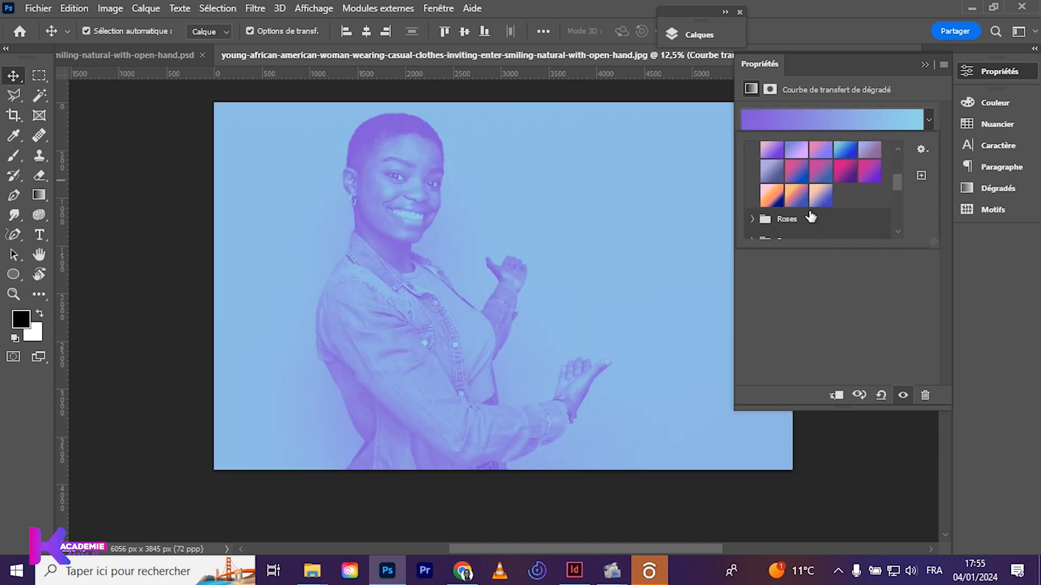
{"action": "left_click", "coordinate": [840, 172]}
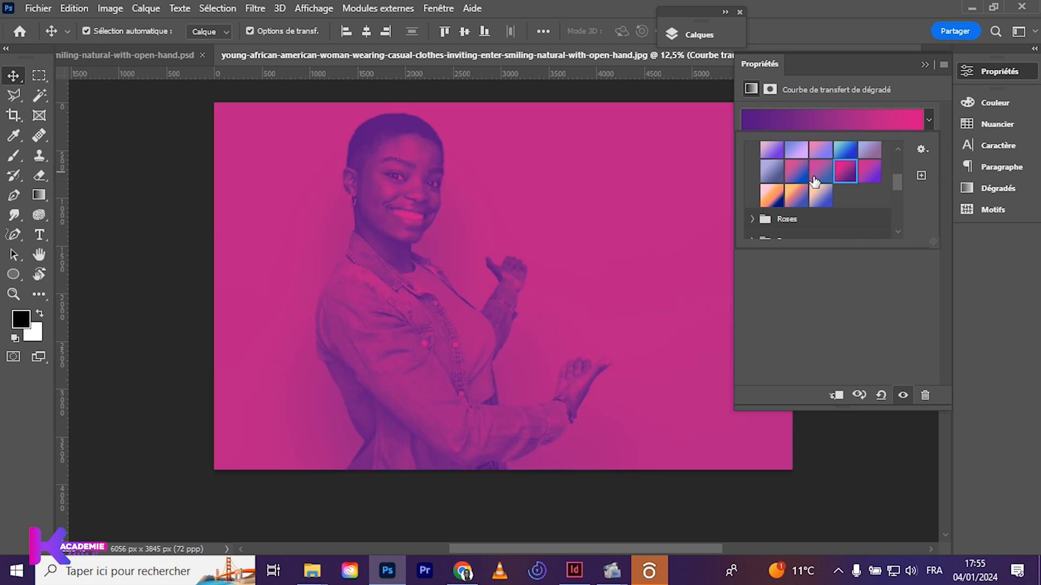
{"action": "left_click", "coordinate": [799, 172]}
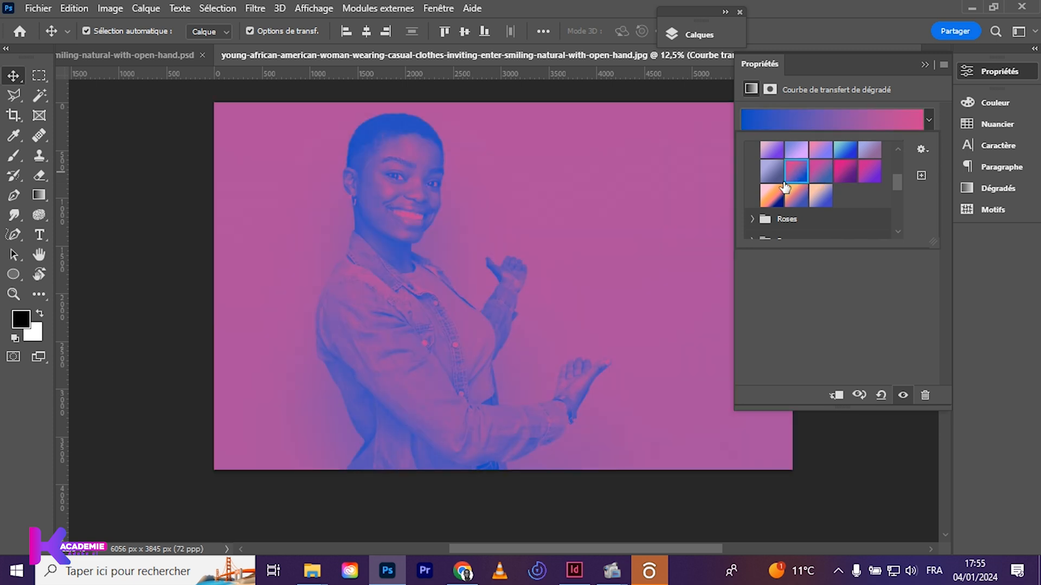
{"action": "left_click", "coordinate": [766, 173]}
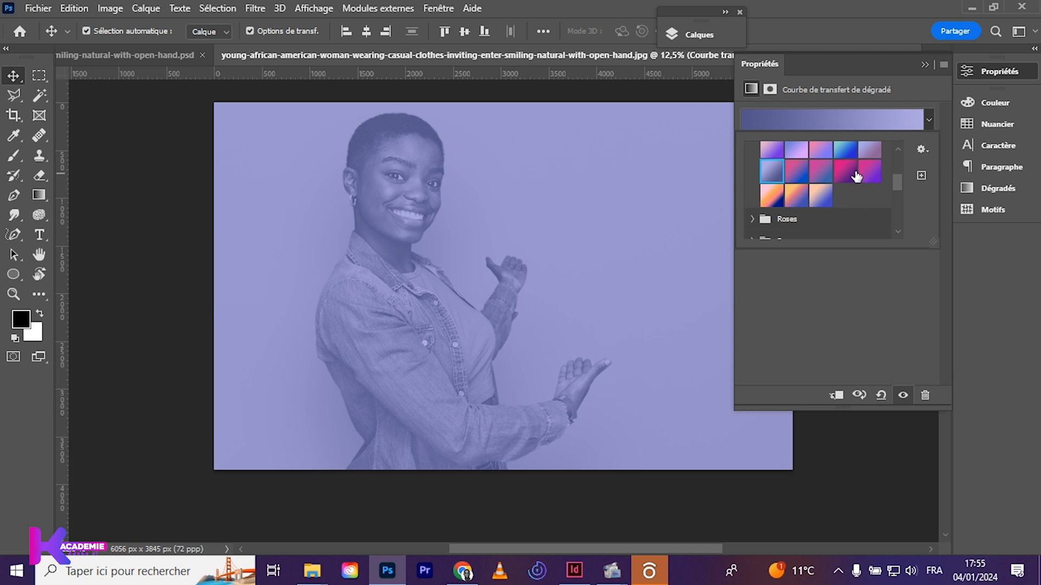
{"action": "left_click", "coordinate": [856, 176]}
{"action": "left_click", "coordinate": [783, 196]}
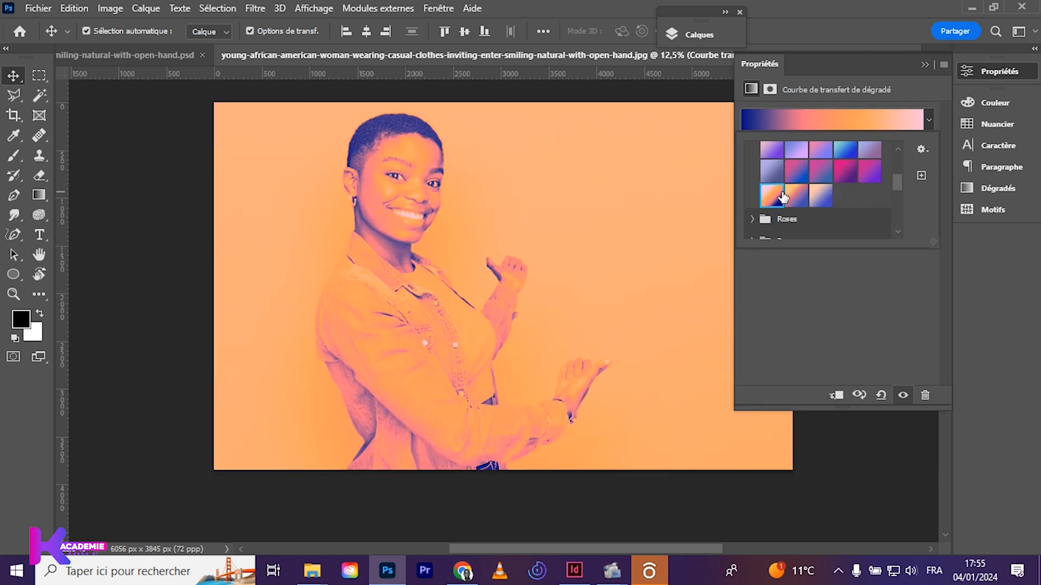
{"action": "left_click", "coordinate": [900, 270]}
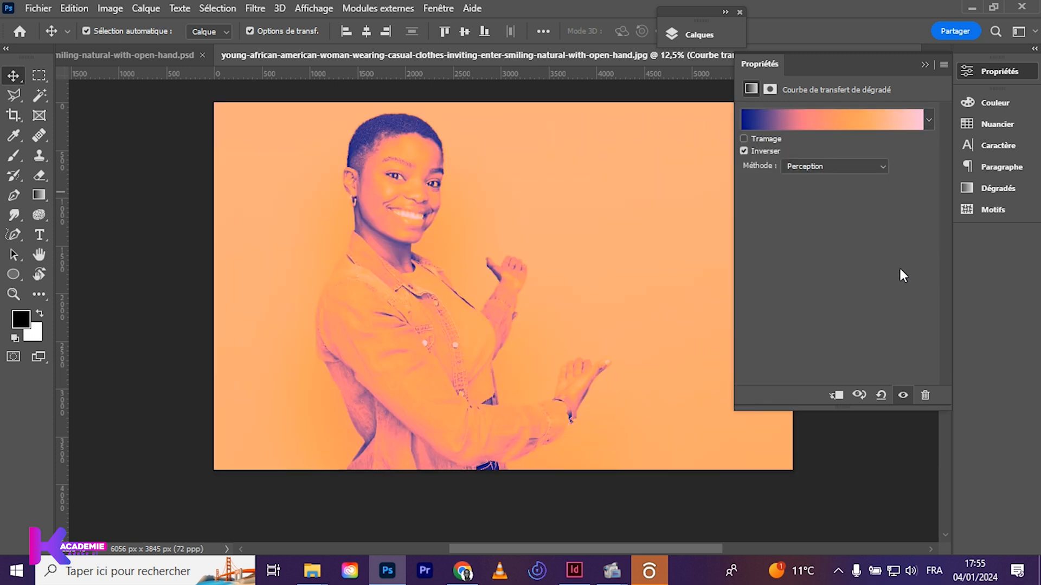
{"action": "left_click", "coordinate": [745, 150]}
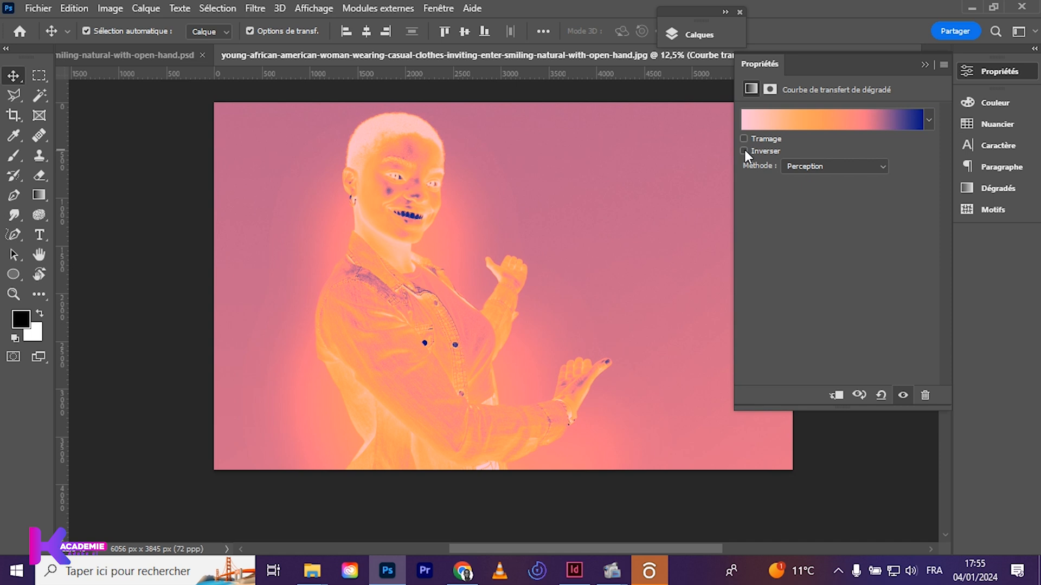
{"action": "left_click", "coordinate": [745, 151]}
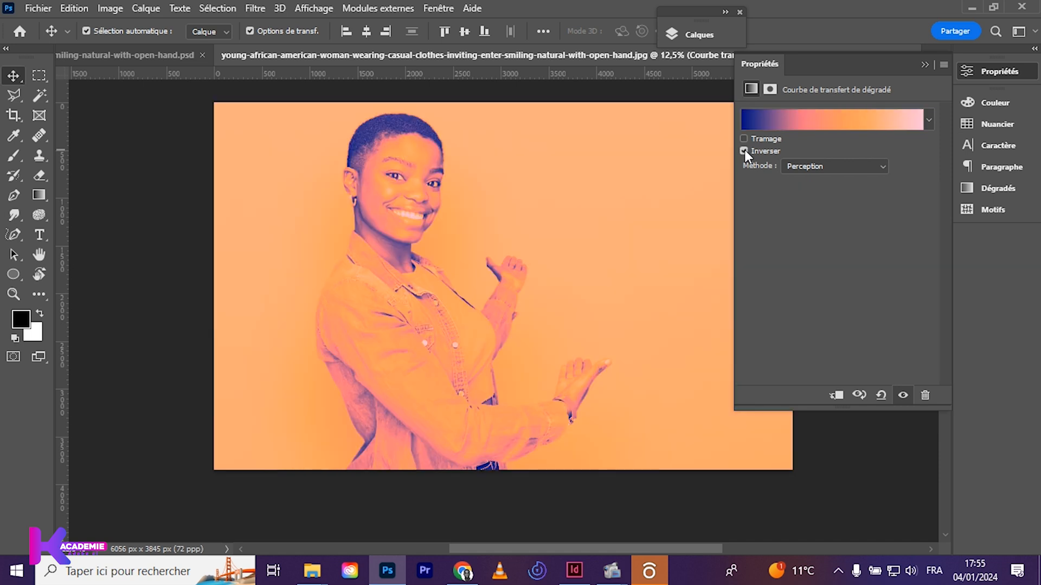
Reapply the magenta-to-dark-purple preset from the Violets group to the gradient map.
{"action": "left_click", "coordinate": [928, 120]}
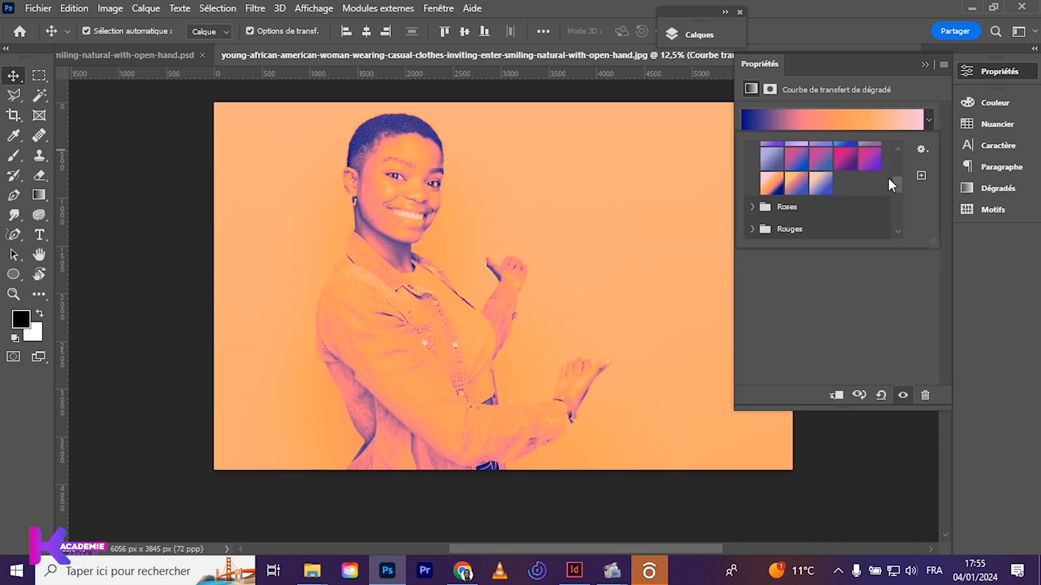
{"action": "left_click", "coordinate": [846, 168]}
{"action": "left_click", "coordinate": [864, 305]}
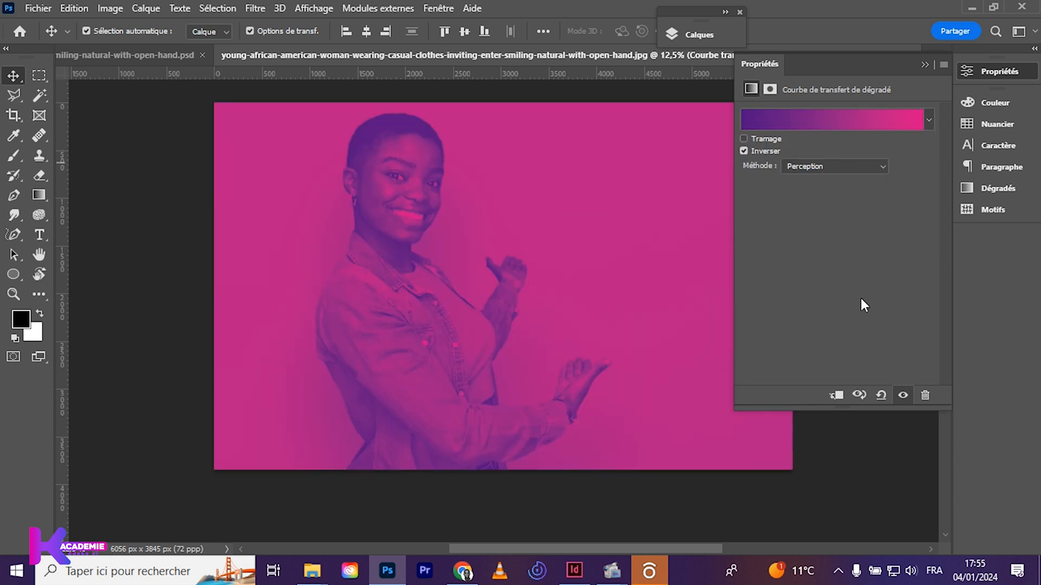
Try other colours such as ff99ff, cc3399 and ff00cc for the magenta stop in the gradient editor, and discard them.
{"action": "left_click", "coordinate": [789, 124]}
{"action": "left_click", "coordinate": [1021, 36]}
{"action": "left_click", "coordinate": [808, 128]}
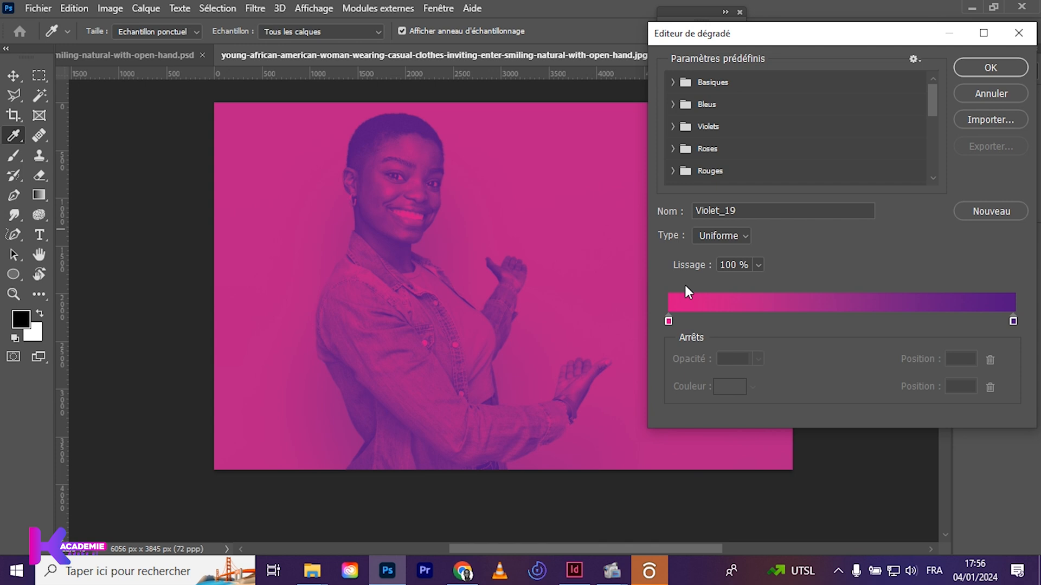
{"action": "left_click", "coordinate": [670, 320]}
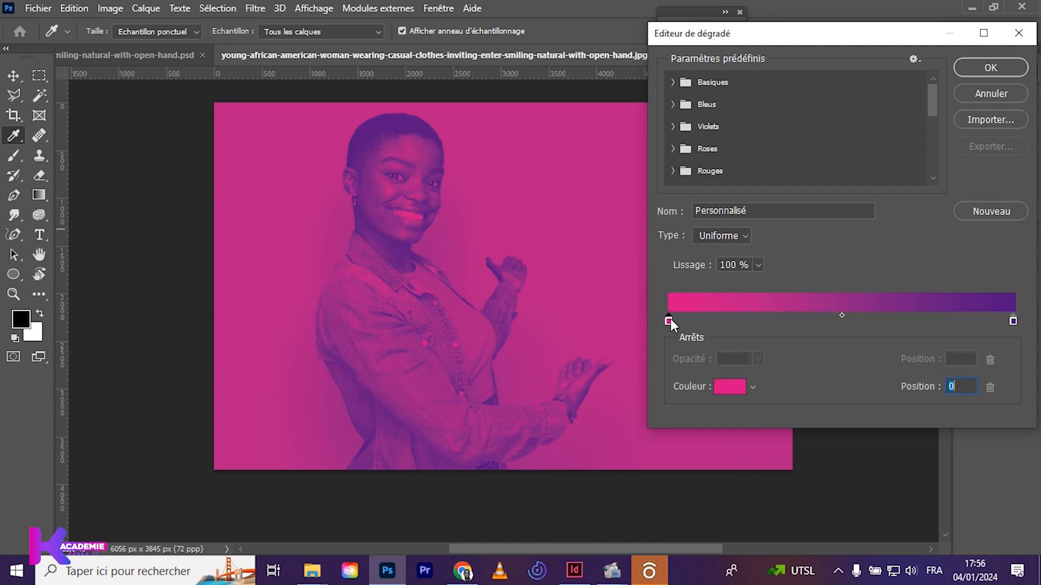
{"action": "left_click", "coordinate": [729, 386]}
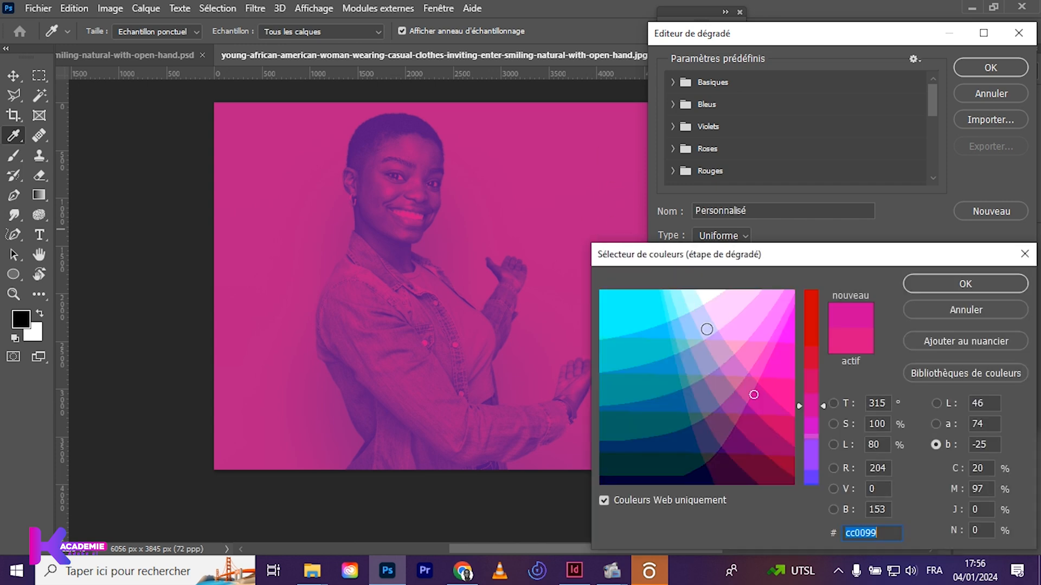
{"action": "left_click", "coordinate": [765, 332]}
{"action": "left_click", "coordinate": [752, 310]}
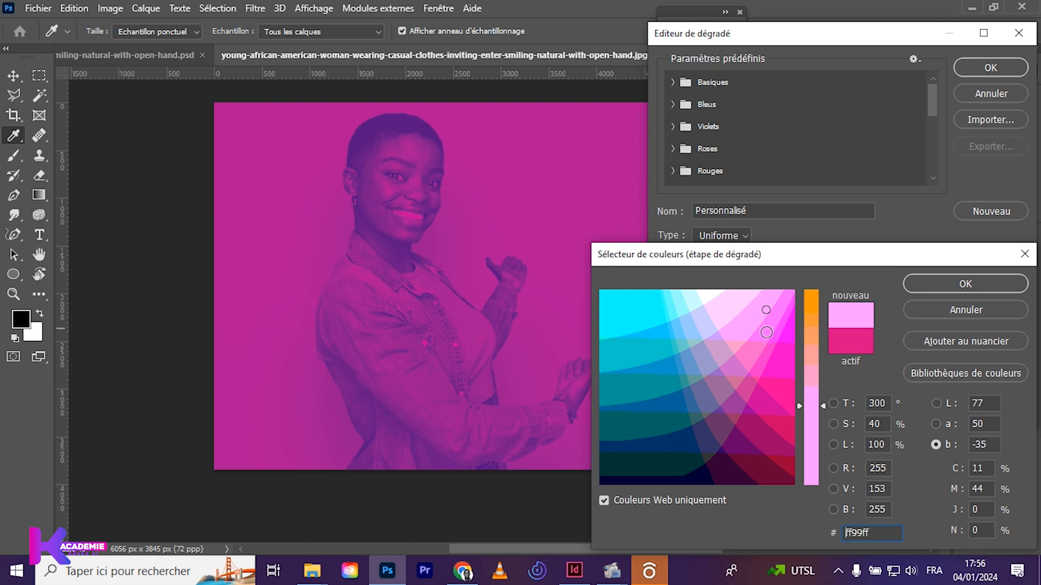
{"action": "type", "text": "330033"}
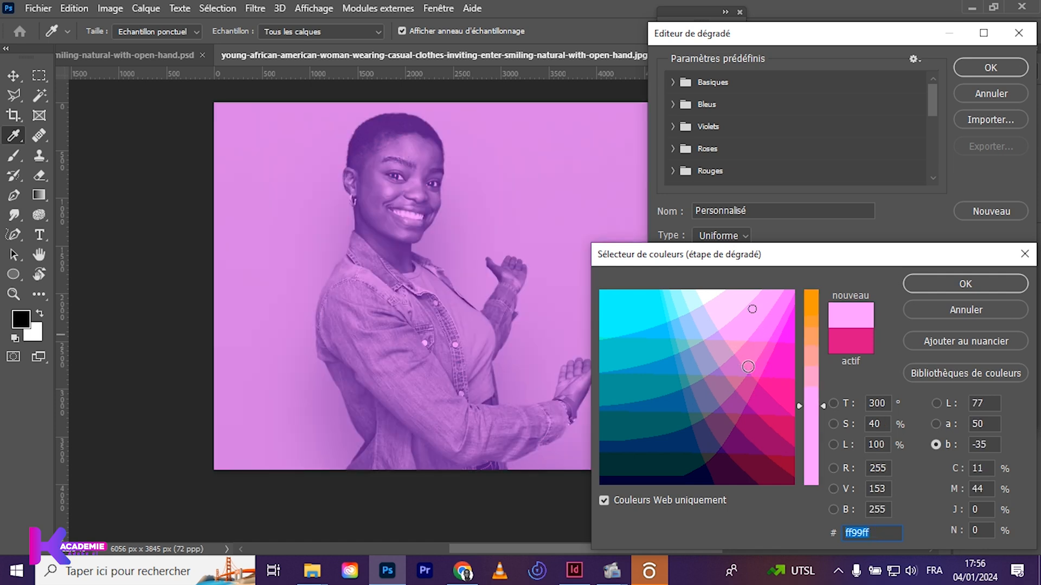
{"action": "type", "text": "cc3399"}
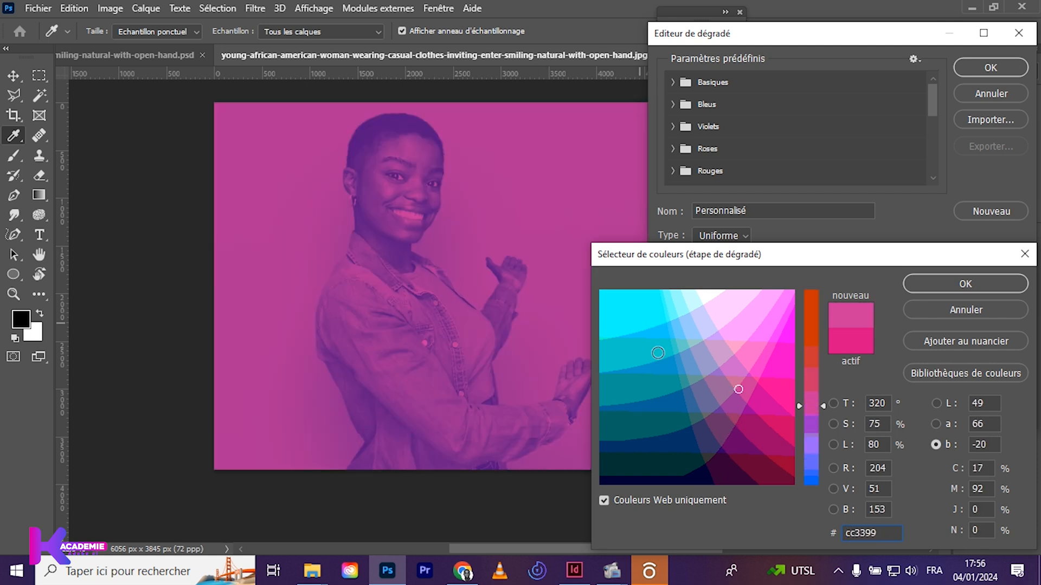
{"action": "mouse_move", "coordinate": [737, 395]}
{"action": "left_mouse_down"}
{"action": "mouse_move", "coordinate": [746, 357]}
{"action": "mouse_move", "coordinate": [765, 373]}
{"action": "mouse_move", "coordinate": [751, 359]}
{"action": "mouse_move", "coordinate": [735, 372]}
{"action": "mouse_move", "coordinate": [730, 336]}
{"action": "mouse_move", "coordinate": [647, 316]}
{"action": "mouse_move", "coordinate": [692, 342]}
{"action": "mouse_move", "coordinate": [771, 360]}
{"action": "left_mouse_up"}
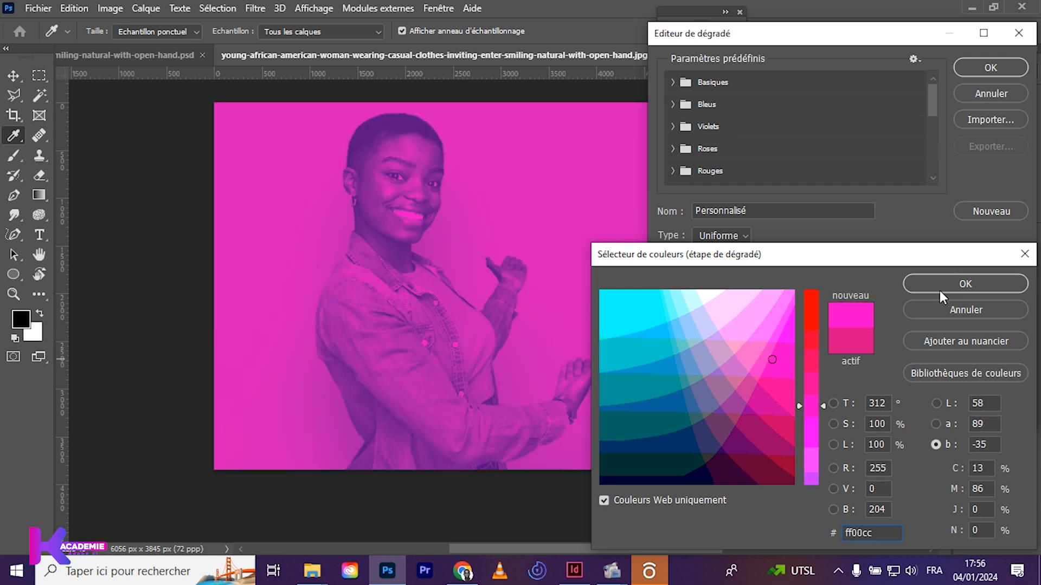
{"action": "left_click", "coordinate": [938, 311]}
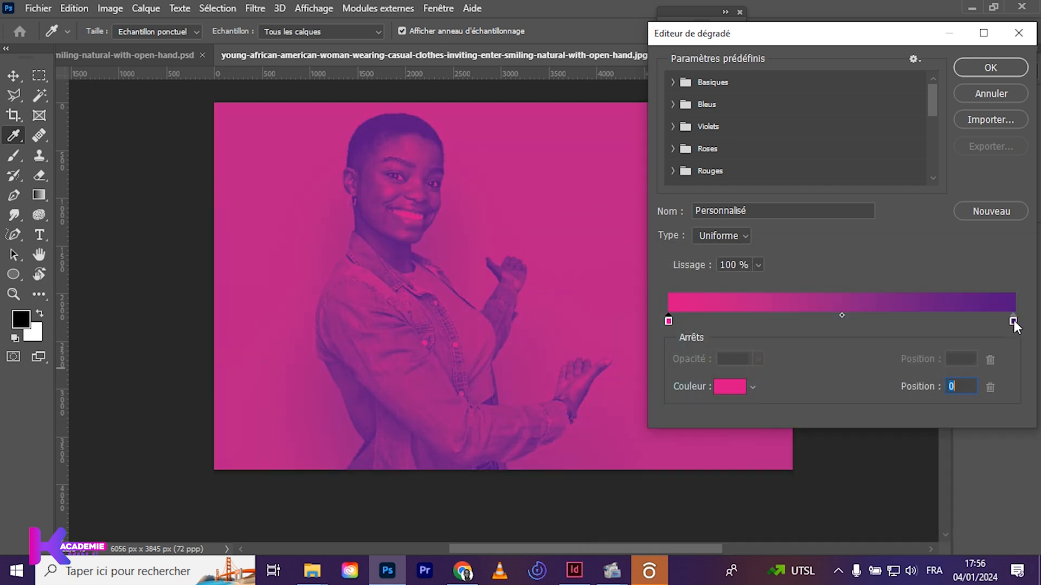
Try 330033, 000033, cc3399, 990066, 006699 and 660066 for the gradient's purple stop, discard them and close the gradient editor.
{"action": "left_click", "coordinate": [1013, 322]}
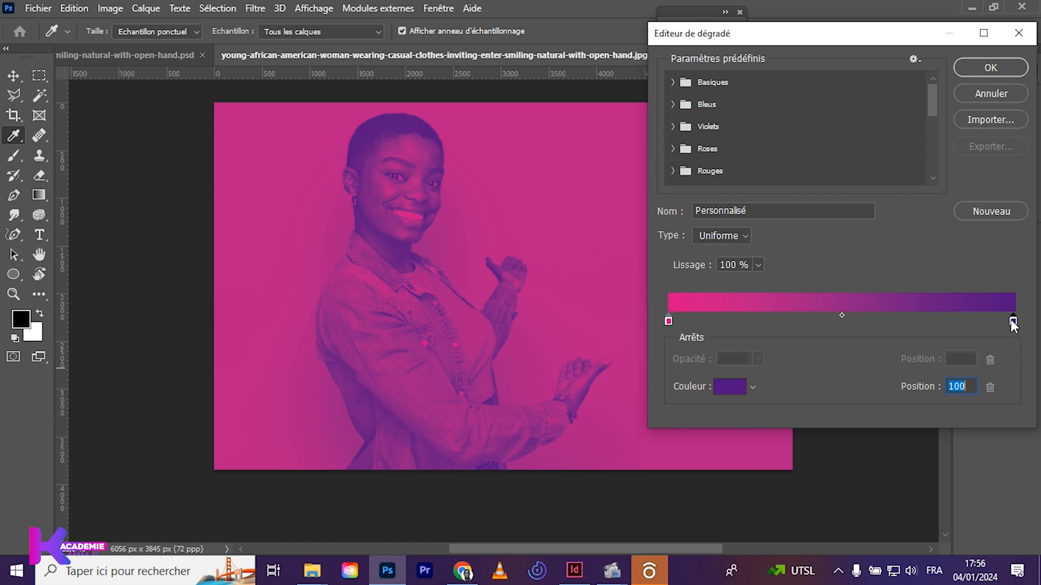
{"action": "left_click", "coordinate": [728, 385]}
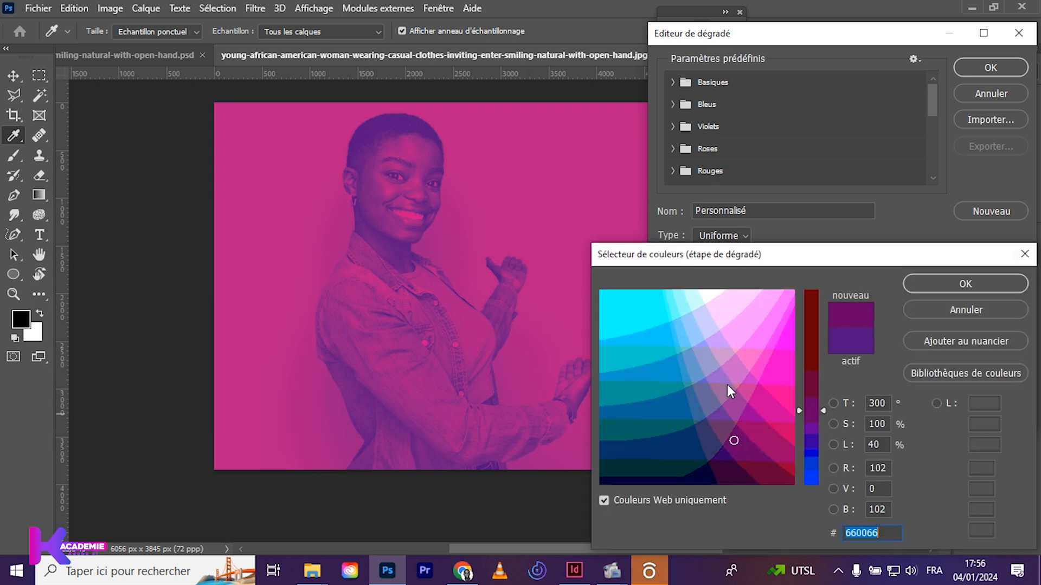
{"action": "left_click_drag", "start_coordinate": [734, 437], "coordinate": [728, 470]}
{"action": "left_click", "coordinate": [358, 142]}
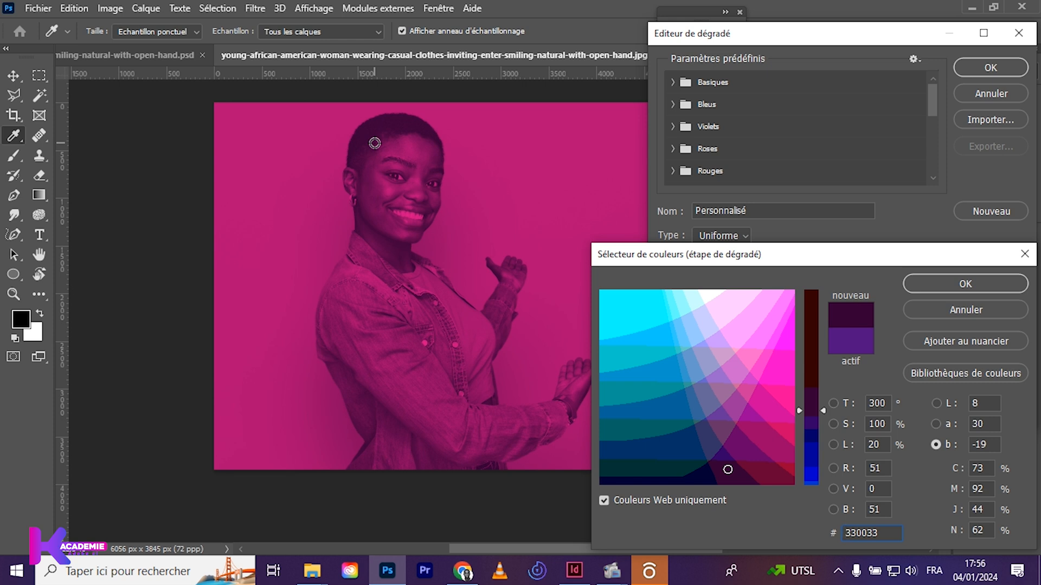
{"action": "left_click_drag", "start_coordinate": [708, 467], "coordinate": [715, 504]}
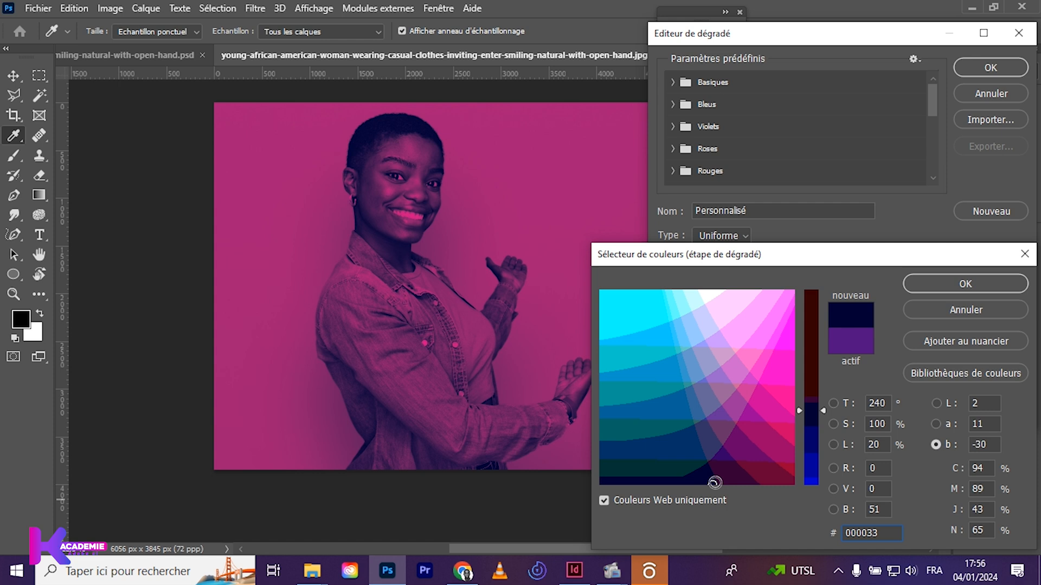
{"action": "left_click_drag", "start_coordinate": [715, 483], "coordinate": [748, 401]}
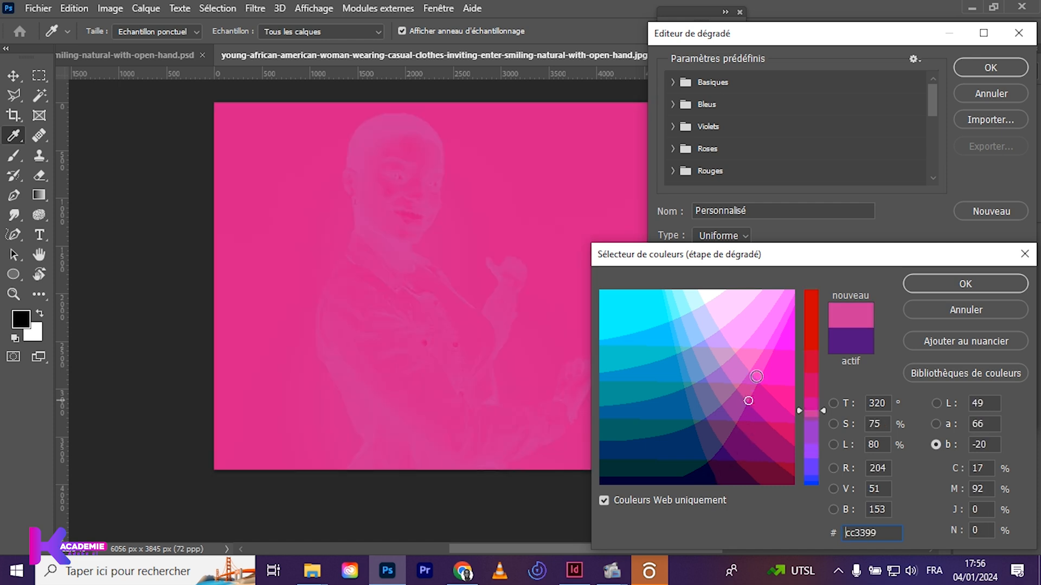
{"action": "mouse_move", "coordinate": [753, 412]}
{"action": "left_mouse_down"}
{"action": "mouse_move", "coordinate": [753, 387]}
{"action": "mouse_move", "coordinate": [753, 418]}
{"action": "mouse_move", "coordinate": [727, 441]}
{"action": "mouse_move", "coordinate": [757, 467]}
{"action": "left_mouse_up"}
{"action": "left_click", "coordinate": [766, 452]}
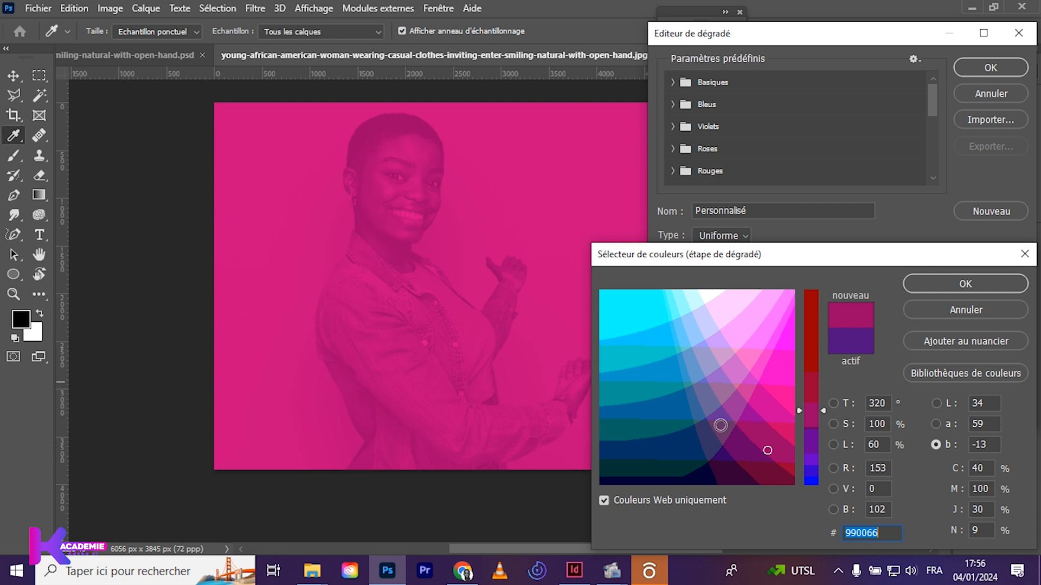
{"action": "left_click", "coordinate": [689, 409]}
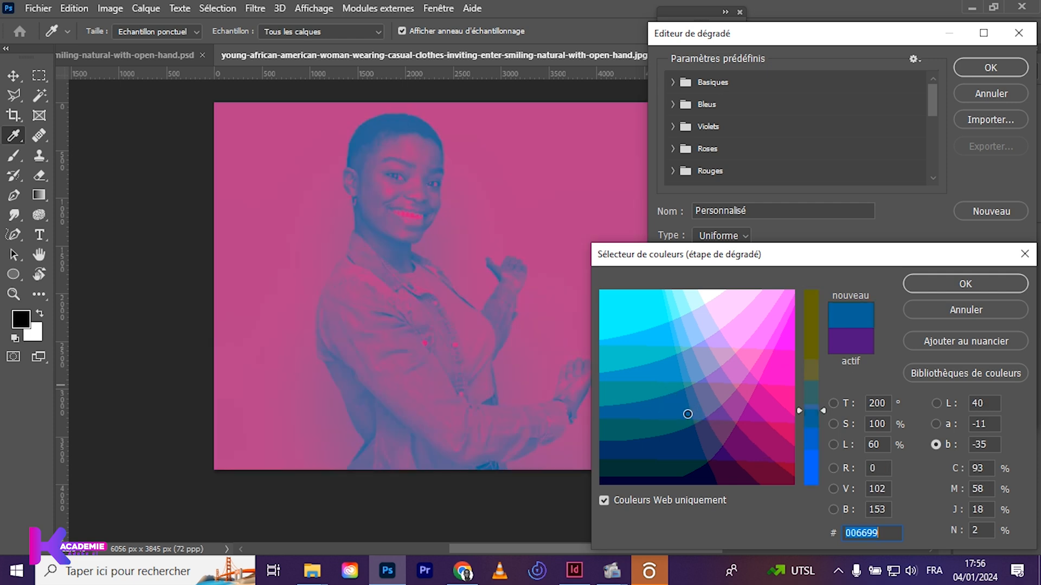
{"action": "left_click_drag", "start_coordinate": [715, 455], "coordinate": [744, 440]}
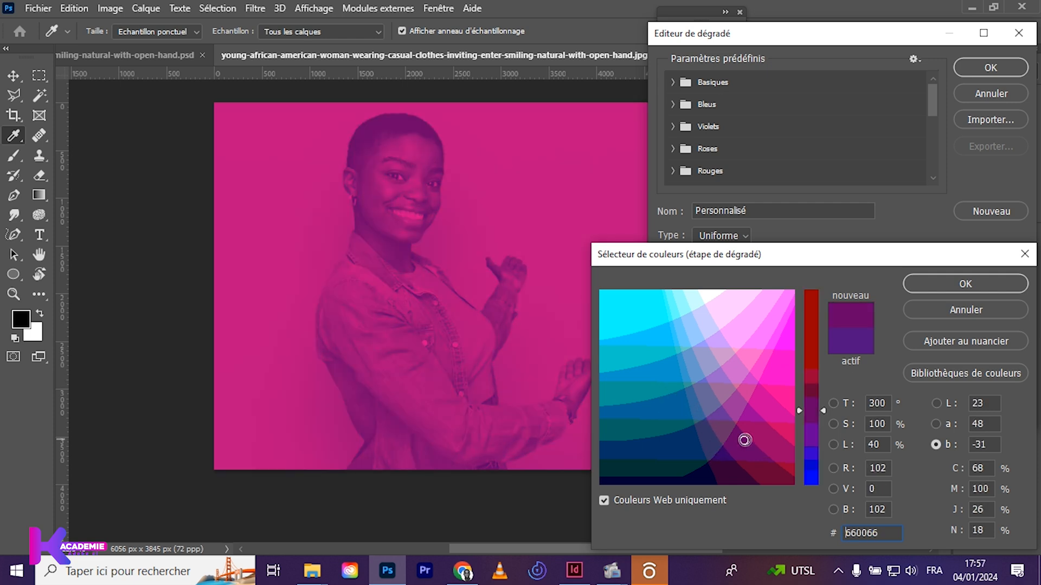
{"action": "left_click", "coordinate": [940, 311]}
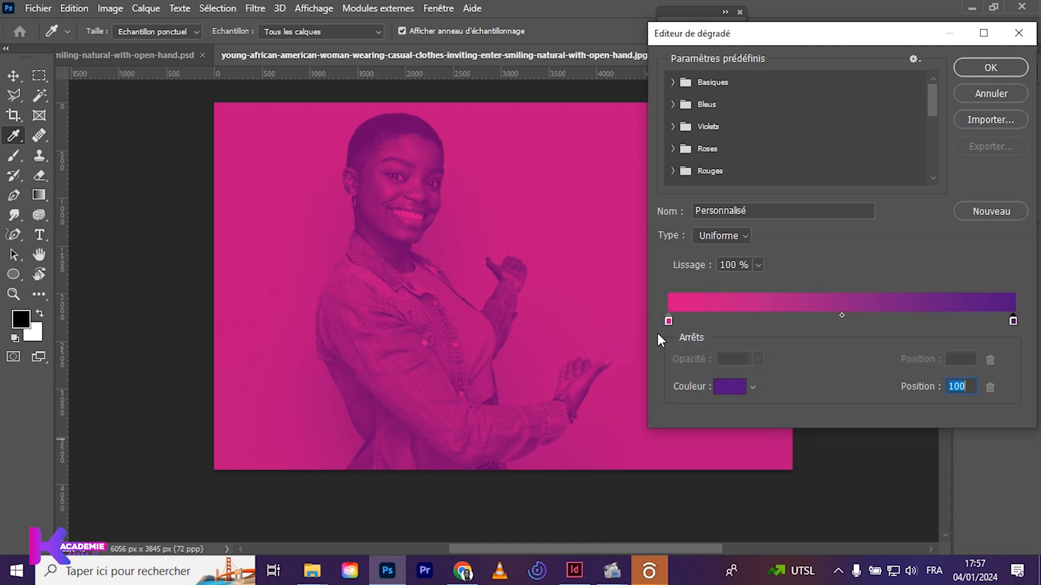
{"action": "left_click", "coordinate": [668, 320]}
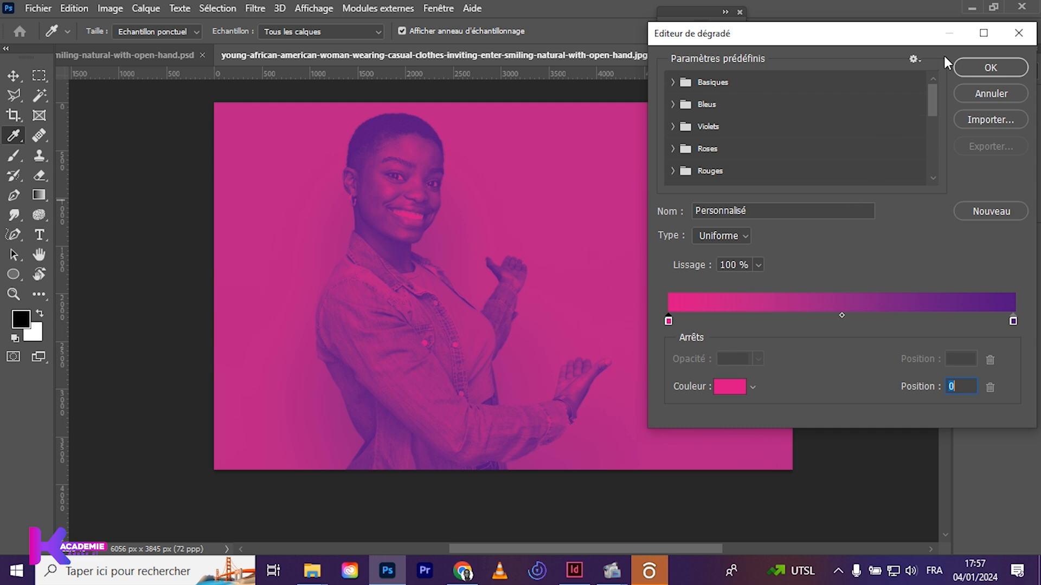
{"action": "left_click", "coordinate": [992, 68]}
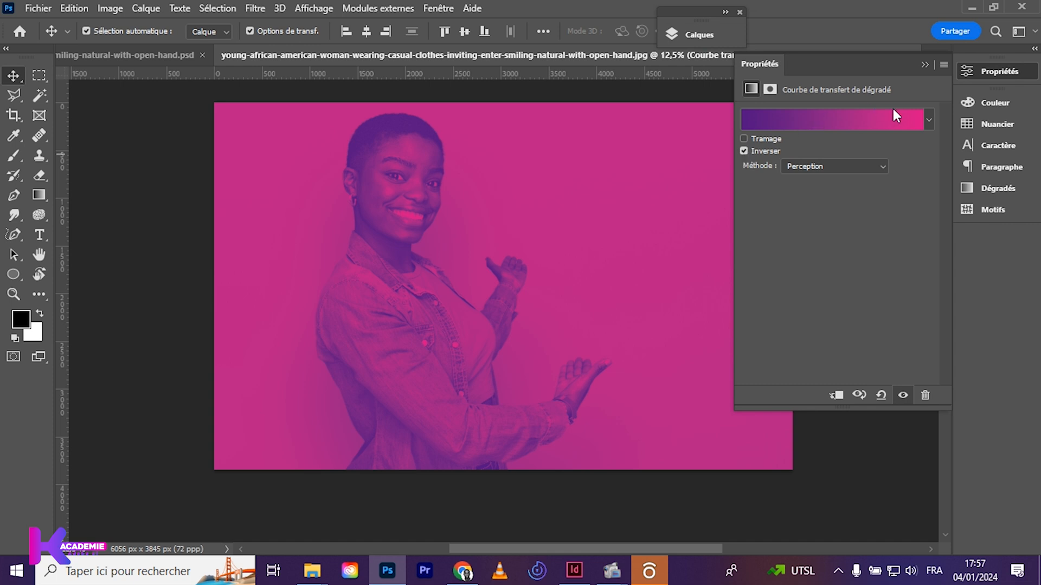
Add a brightness/contrast adjustment layer (Luminosité/Contraste) above the gradient map layer.
{"action": "left_click", "coordinate": [672, 34]}
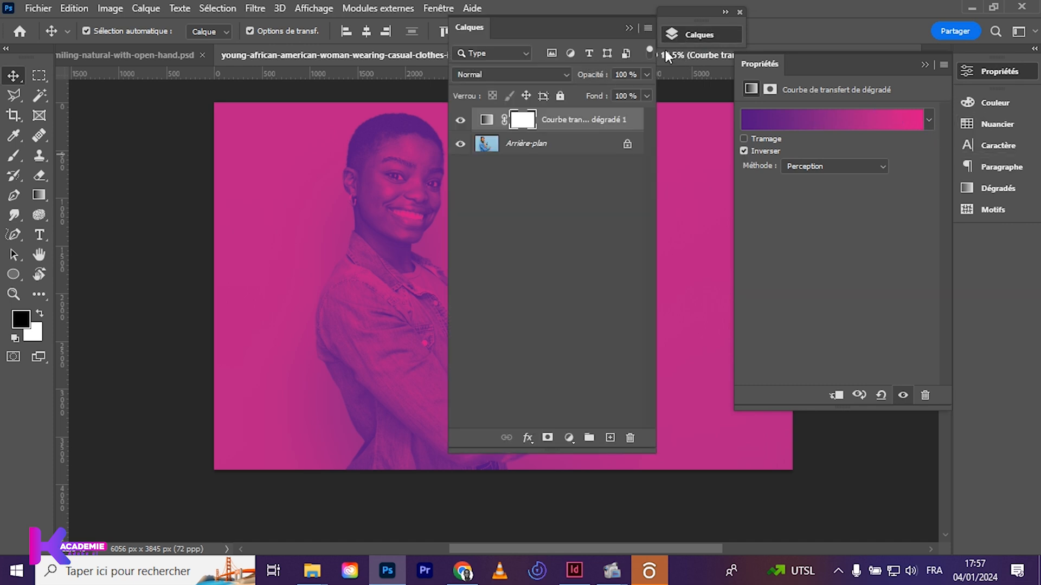
{"action": "left_click_drag", "start_coordinate": [539, 30], "coordinate": [757, 64]}
{"action": "left_click", "coordinate": [789, 431]}
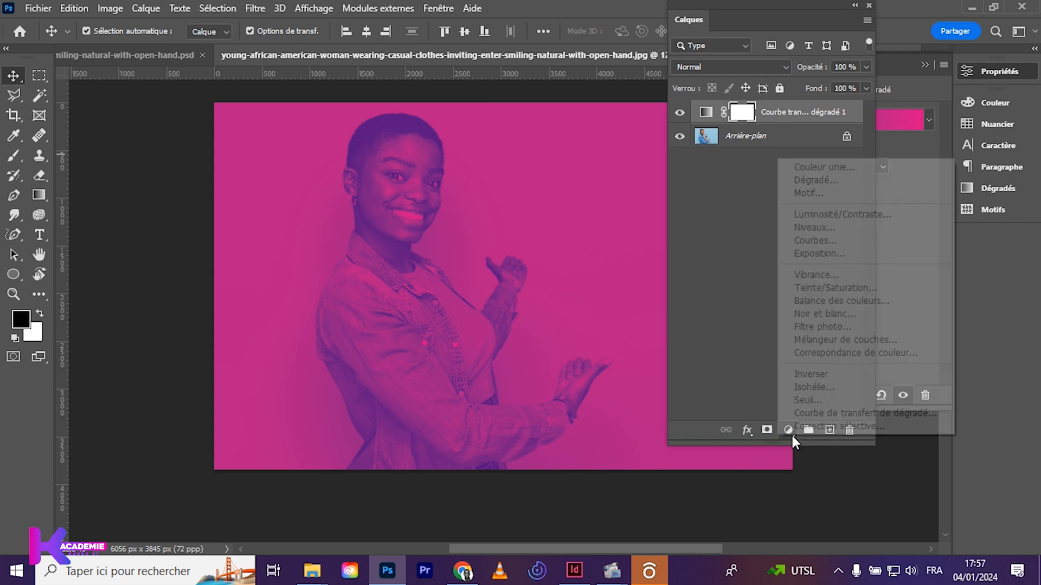
{"action": "left_click", "coordinate": [818, 215]}
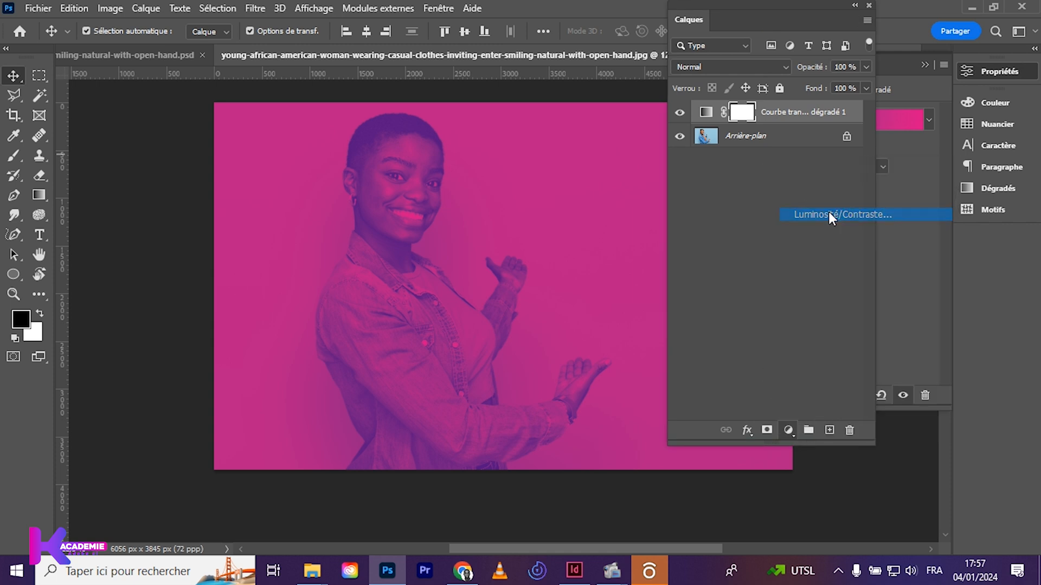
{"action": "left_click", "coordinate": [705, 114]}
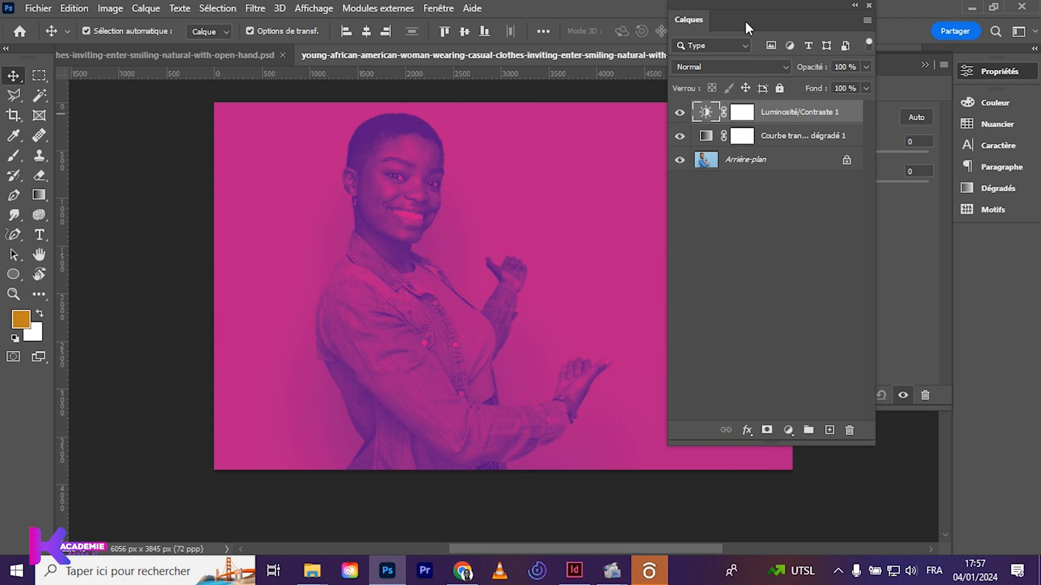
Set the adjustment's Luminosité to -15 and Contraste to 81, and collapse the properties and layers to uncover the photo.
{"action": "left_click_drag", "start_coordinate": [746, 23], "coordinate": [796, 344]}
{"action": "left_click_drag", "start_coordinate": [836, 187], "coordinate": [922, 204]}
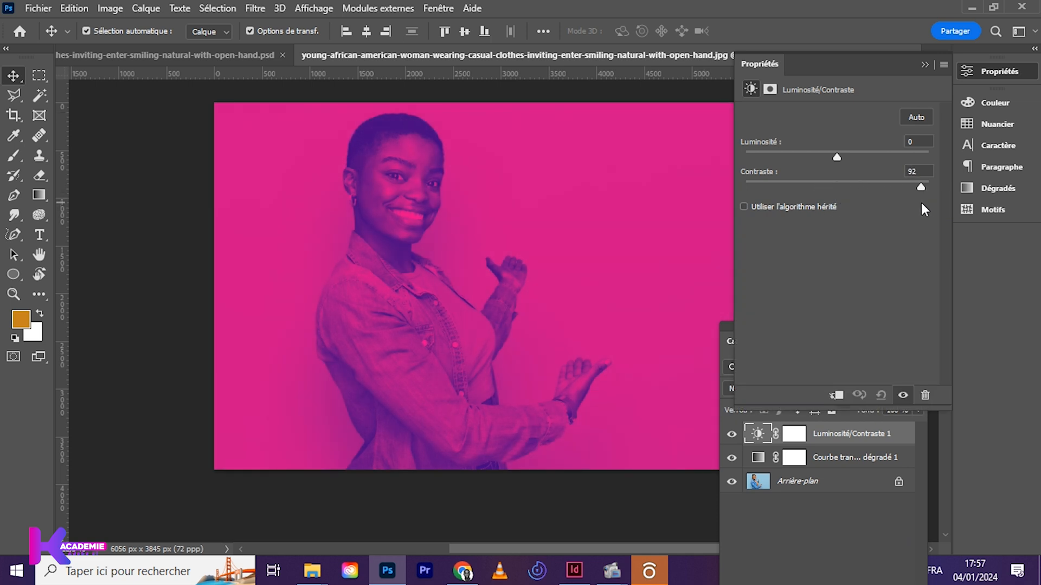
{"action": "mouse_move", "coordinate": [837, 157]}
{"action": "left_mouse_down"}
{"action": "mouse_move", "coordinate": [792, 173]}
{"action": "mouse_move", "coordinate": [814, 178]}
{"action": "mouse_move", "coordinate": [812, 145]}
{"action": "mouse_move", "coordinate": [821, 158]}
{"action": "mouse_move", "coordinate": [849, 152]}
{"action": "mouse_move", "coordinate": [867, 164]}
{"action": "mouse_move", "coordinate": [837, 165]}
{"action": "mouse_move", "coordinate": [865, 163]}
{"action": "mouse_move", "coordinate": [856, 173]}
{"action": "mouse_move", "coordinate": [870, 165]}
{"action": "mouse_move", "coordinate": [829, 171]}
{"action": "left_mouse_up"}
{"action": "left_click_drag", "start_coordinate": [921, 185], "coordinate": [911, 186]}
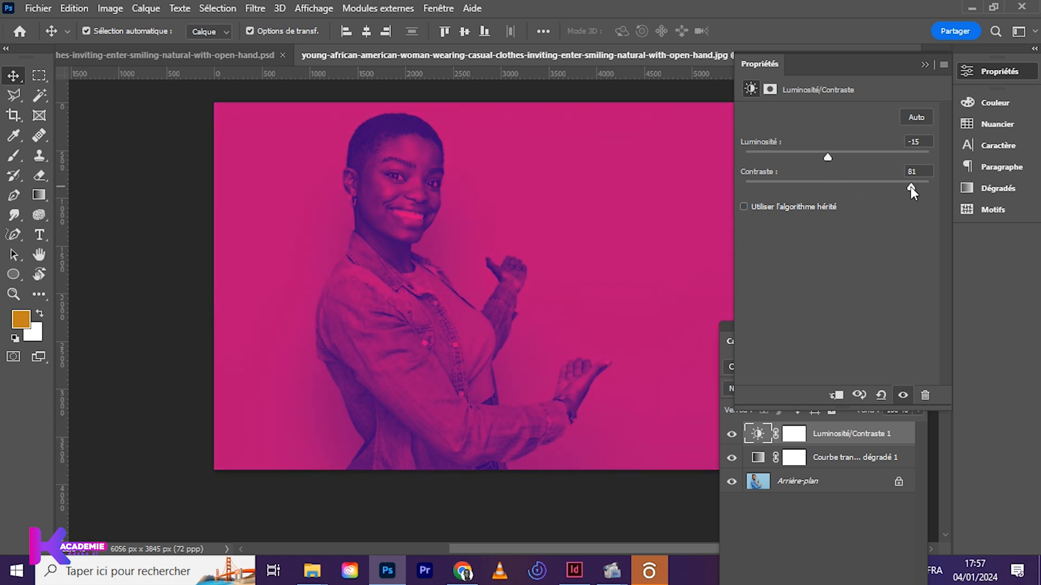
{"action": "left_click", "coordinate": [924, 64]}
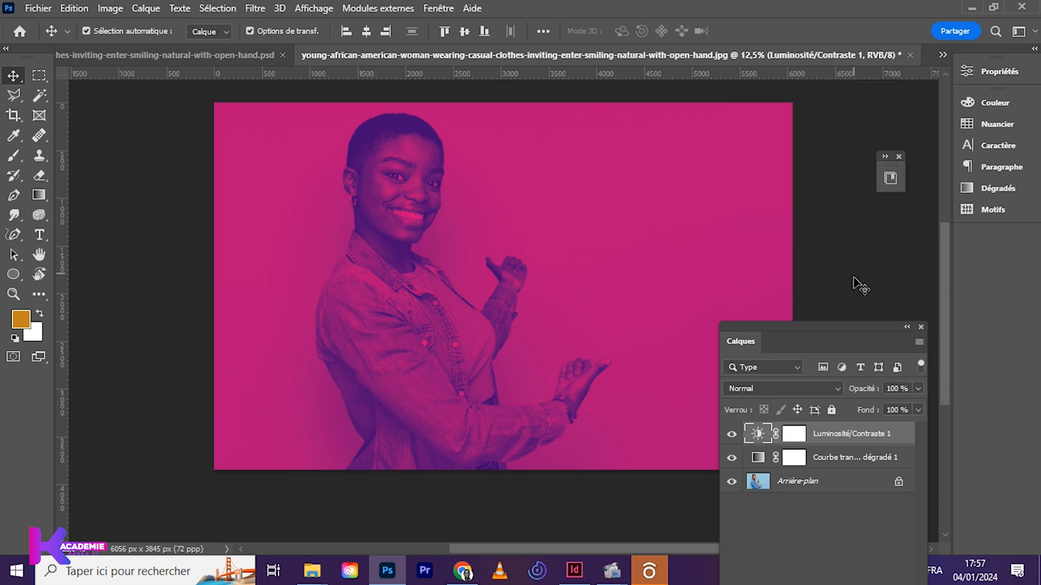
{"action": "left_click", "coordinate": [908, 328]}
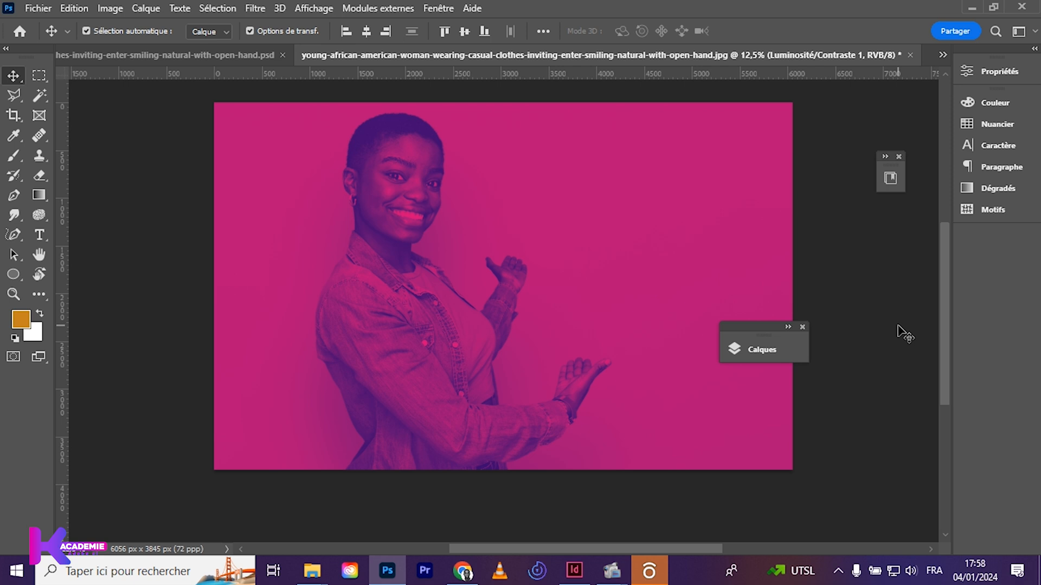